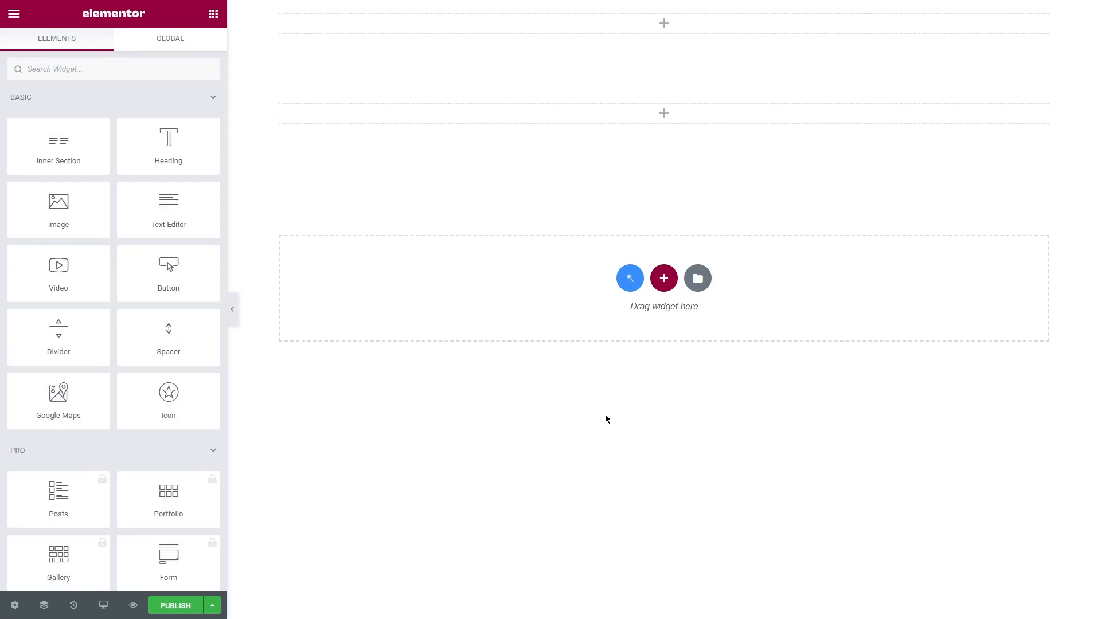
# Step: Add the Instagram widget to the empty section below the first one and set it to display My Photos
pyautogui.click(101, 68)
pyautogui.write('instagram')
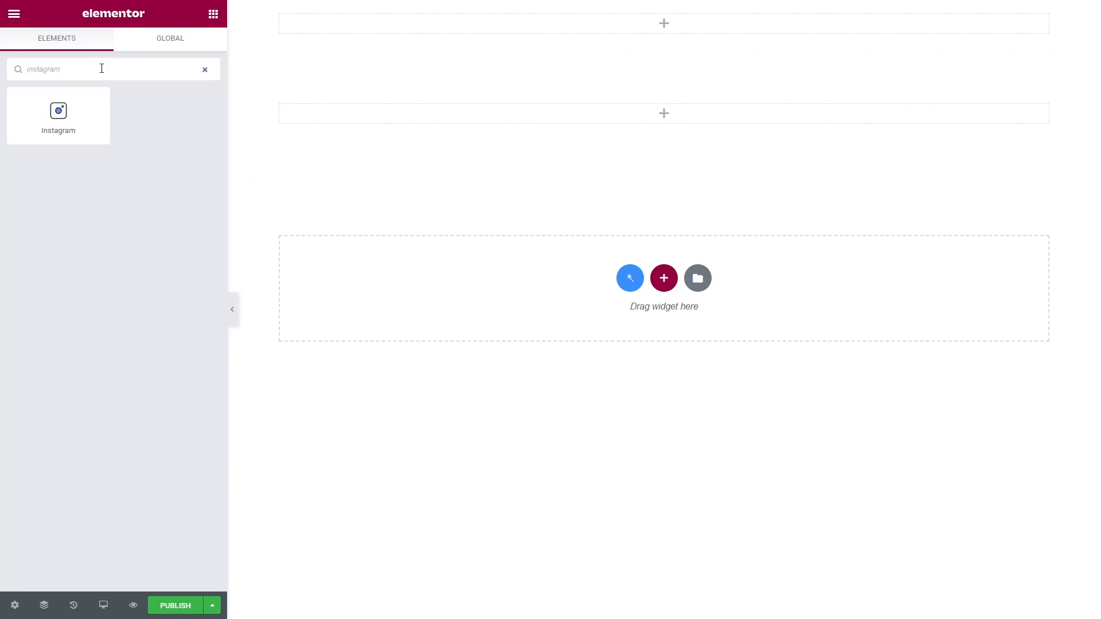
pyautogui.moveTo(58, 115); pyautogui.dragTo(516, 118)
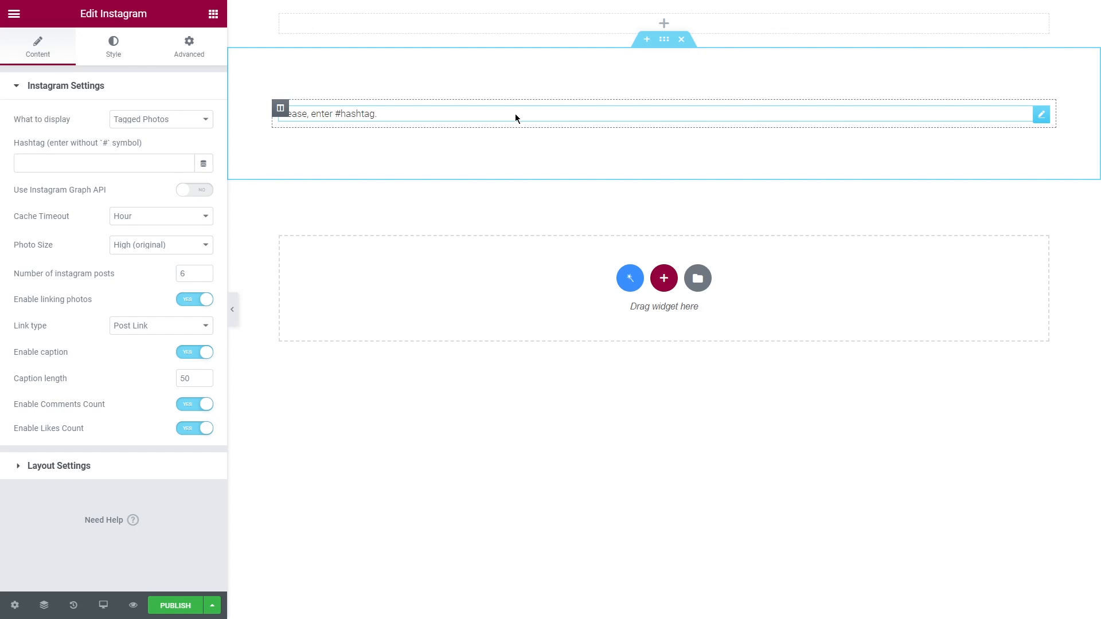
pyautogui.click(165, 121)
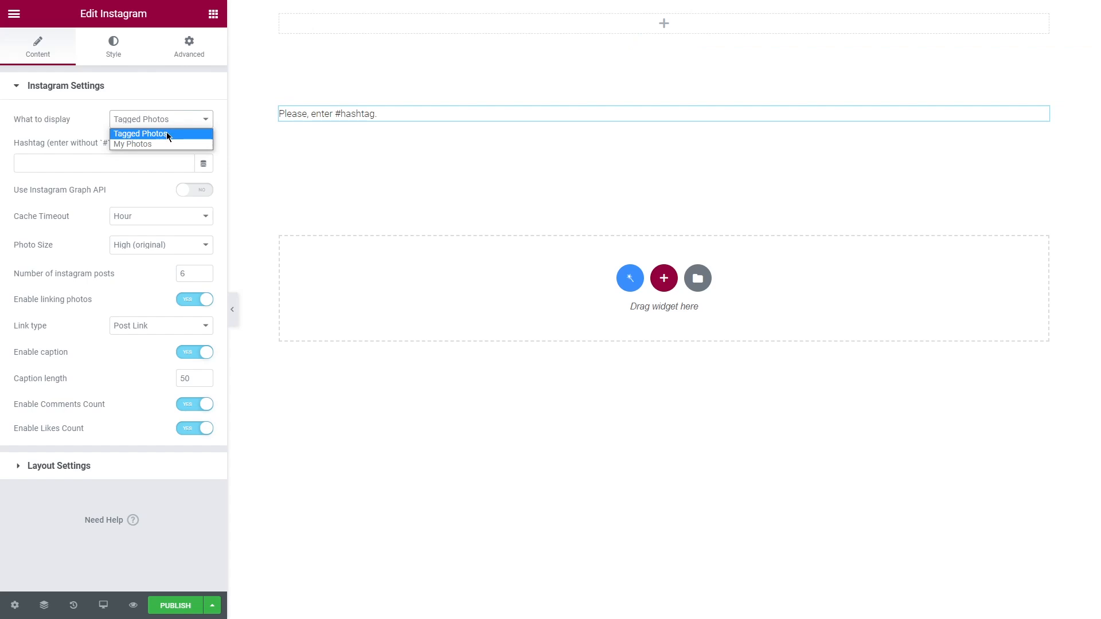
pyautogui.click(166, 145)
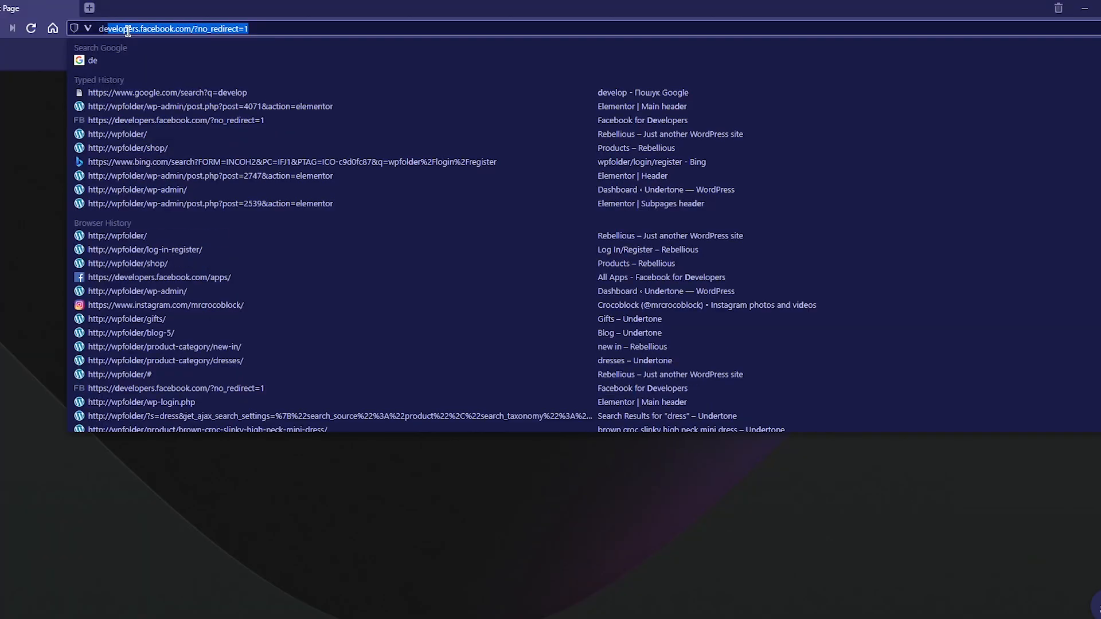
# Step: Switch to the browser, open developers.facebook.com and go to the list of own apps
pyautogui.write('velopers.facebook.c')
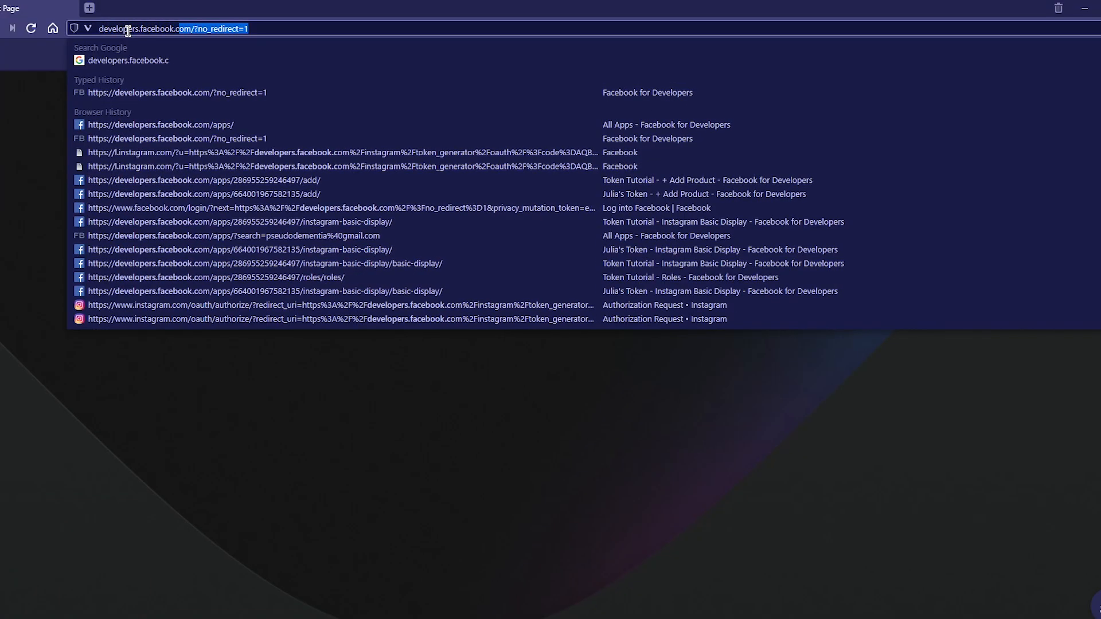
pyautogui.press('Return')
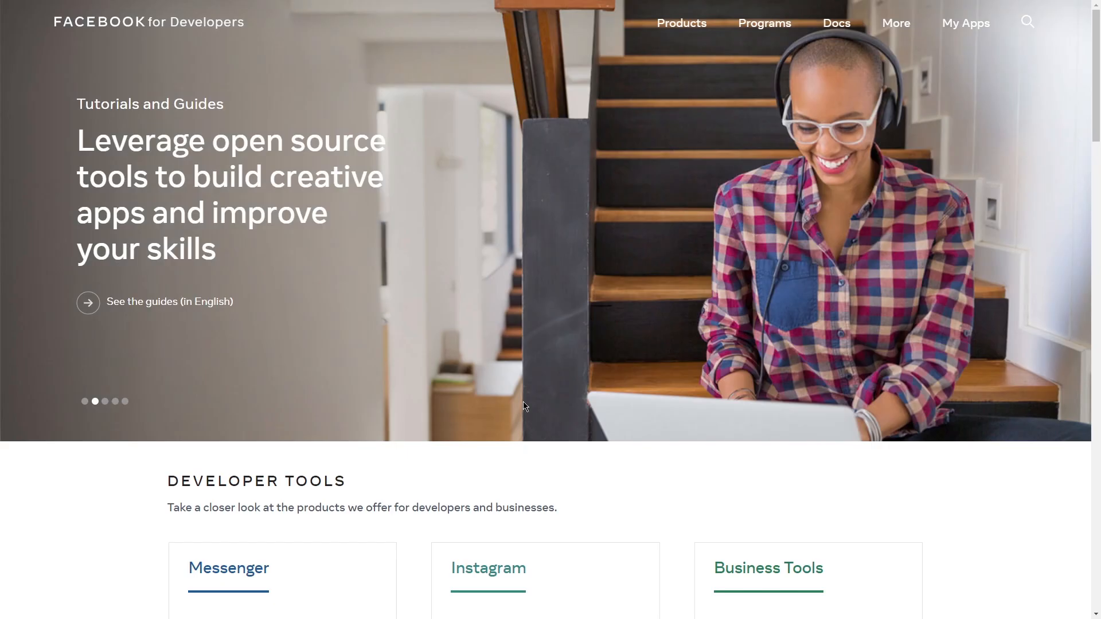
pyautogui.click(960, 25)
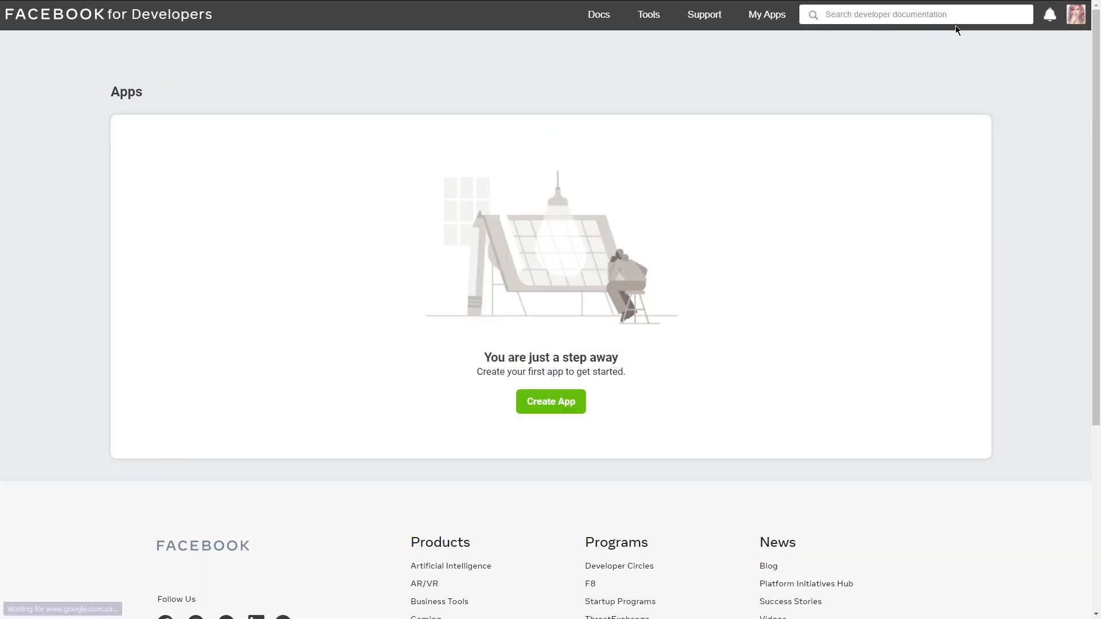
# Step: Start creating a new app with the Something Else type
pyautogui.click(549, 401)
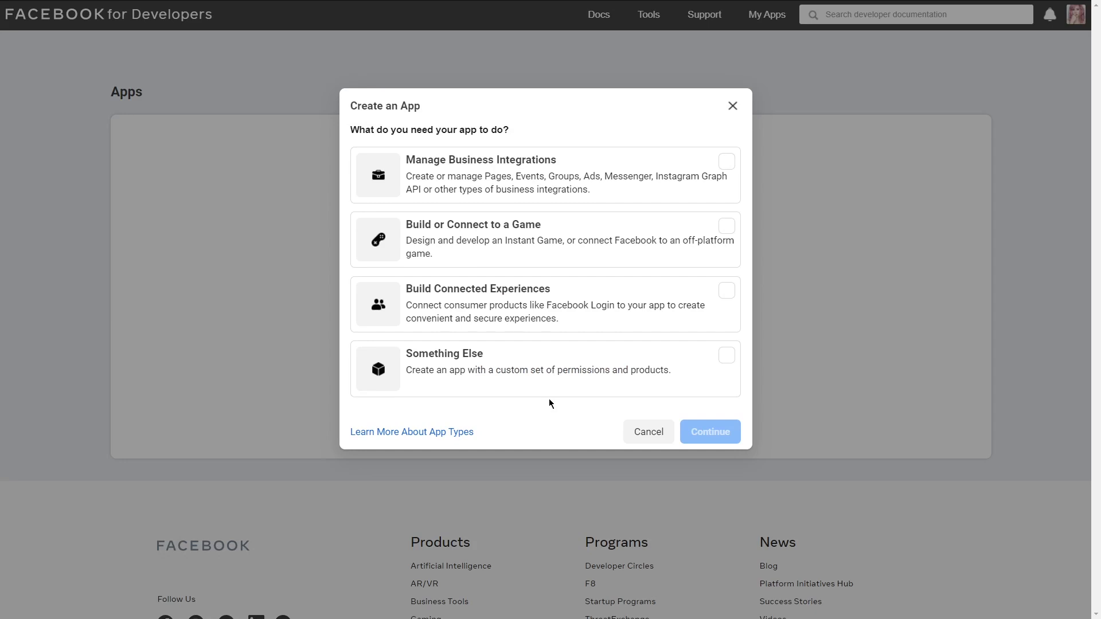
pyautogui.click(636, 370)
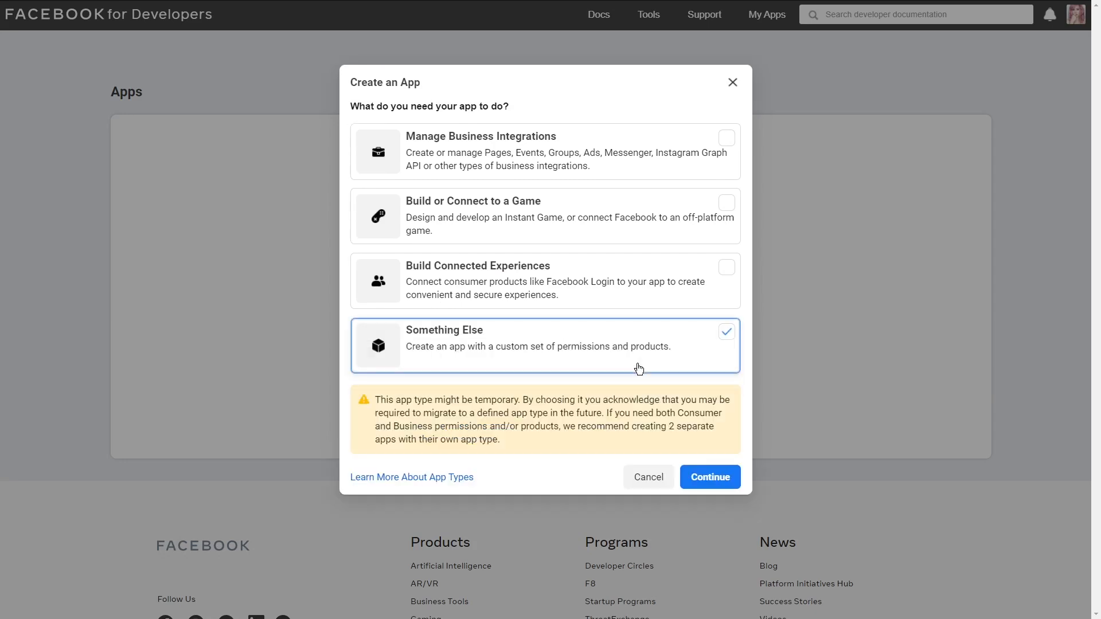
pyautogui.click(707, 477)
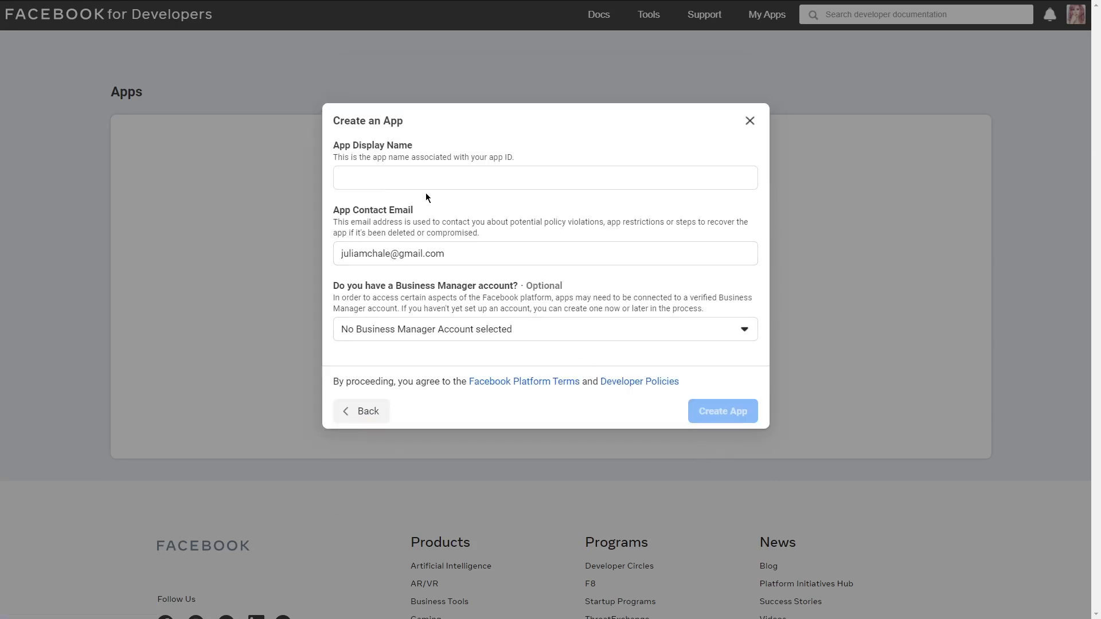
# Step: Name the app "Token Tutorial" with no Business Manager account selected, create it and submit the security check
pyautogui.click(405, 178)
pyautogui.write('Token Tutorial')
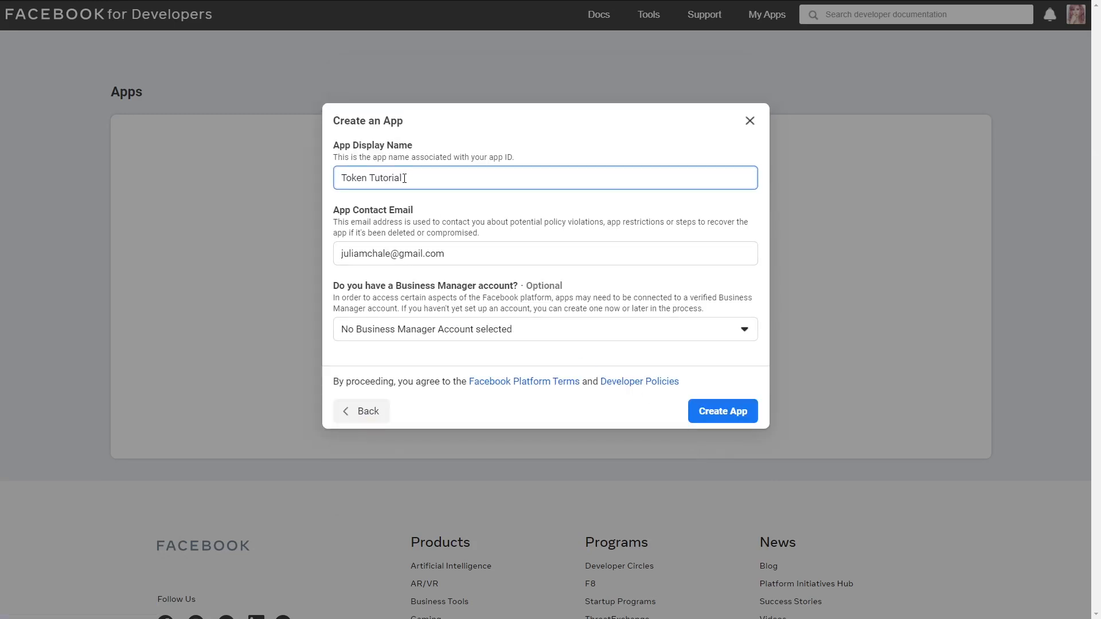
pyautogui.click(577, 333)
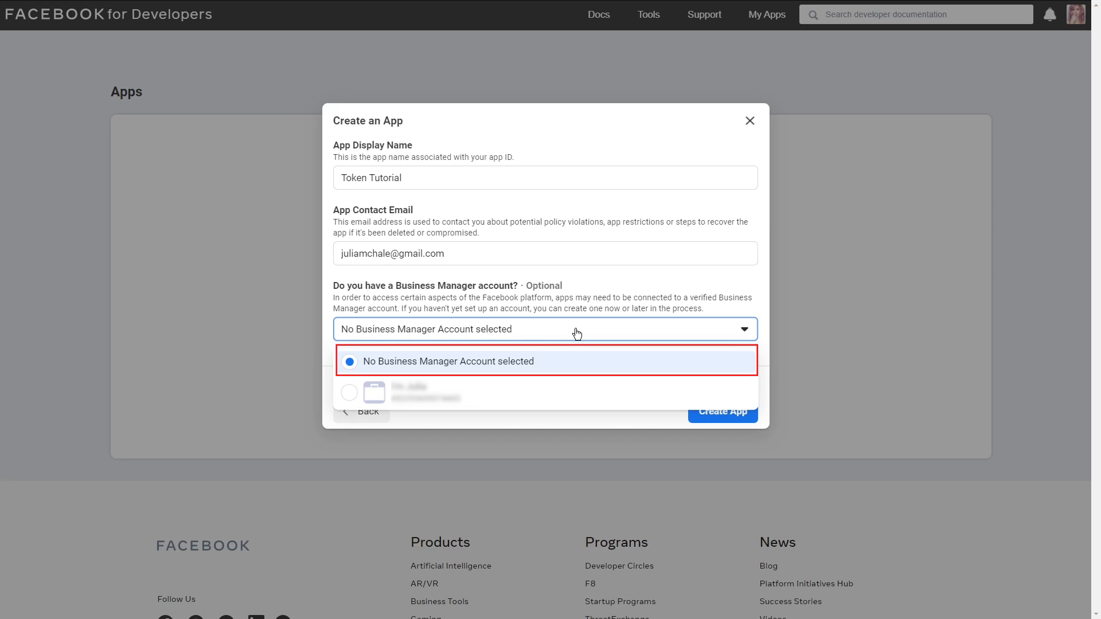
pyautogui.click(577, 334)
pyautogui.click(720, 410)
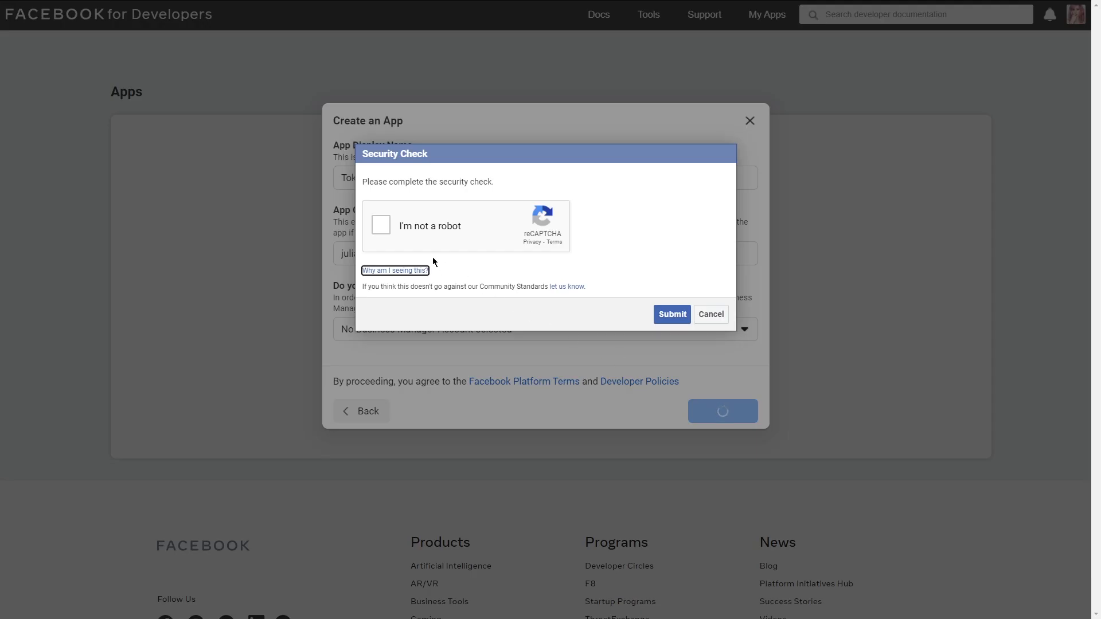
pyautogui.click(382, 224)
pyautogui.click(673, 316)
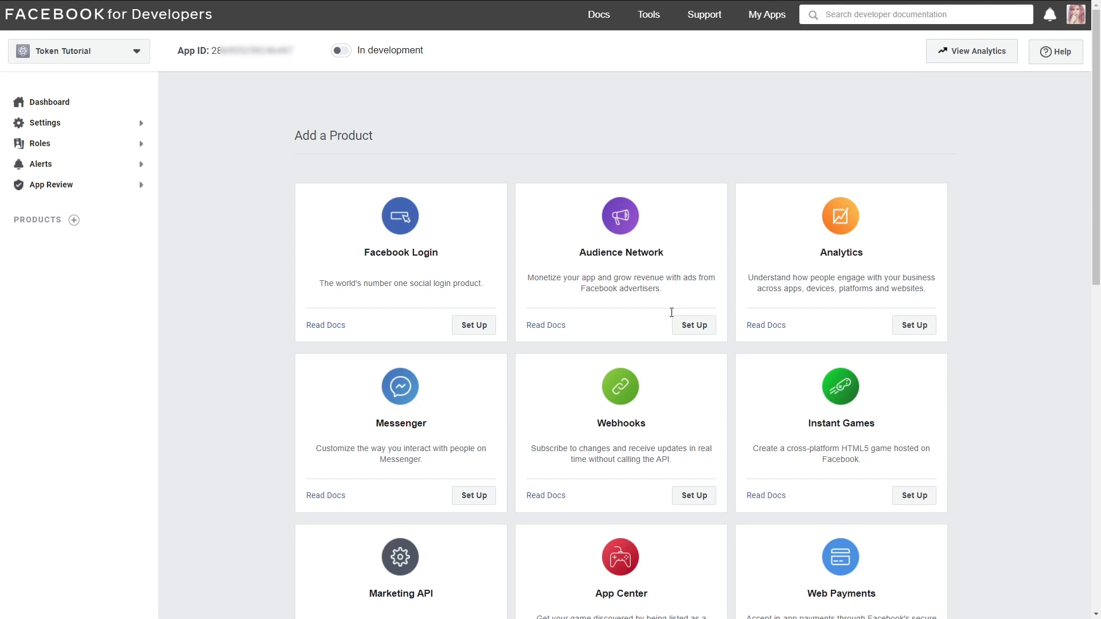
# Step: Set up the Instagram Basic Display product for the app
pyautogui.scroll(-4, 670, 350)
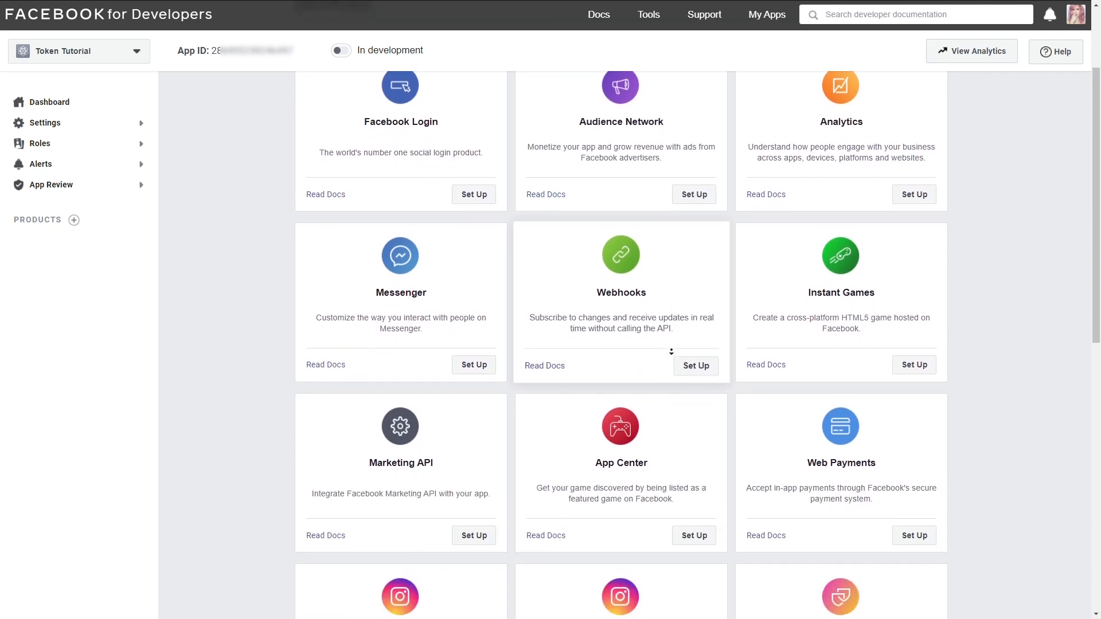
pyautogui.scroll(-4, 671, 352)
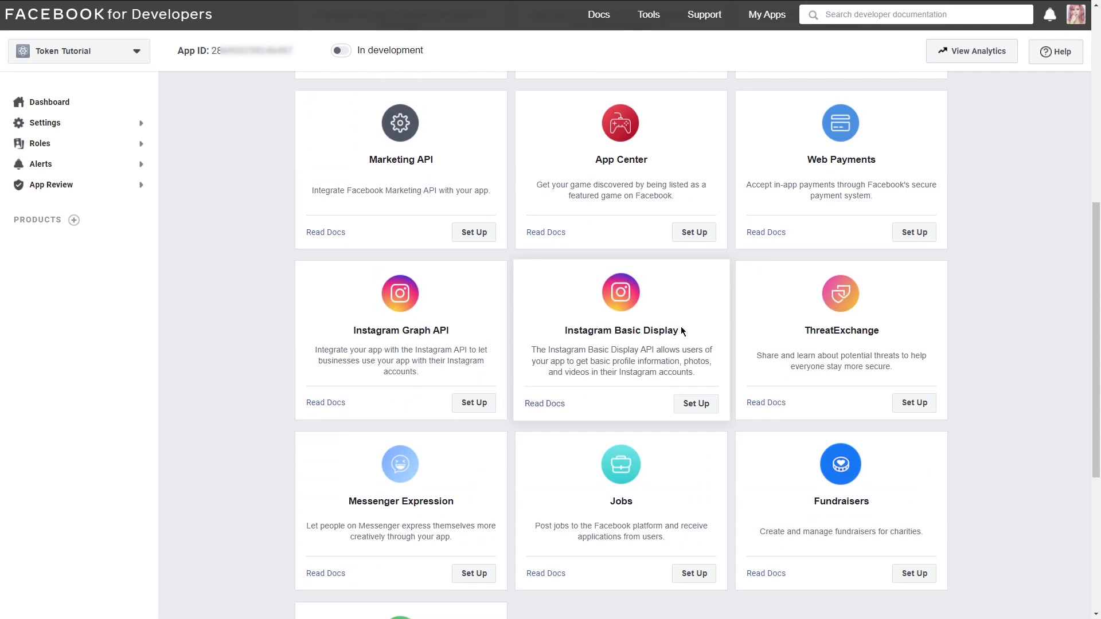
pyautogui.click(696, 403)
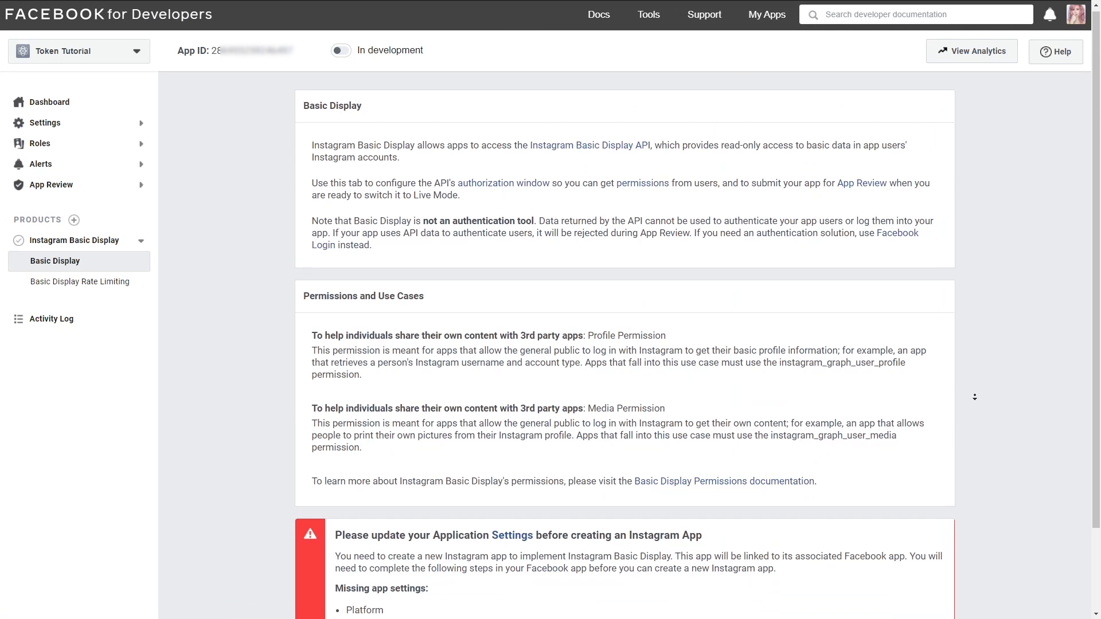
# Step: Create a new Instagram app ID with the display name "Token Tutorial" for Basic Display
pyautogui.scroll(-2, 974, 423)
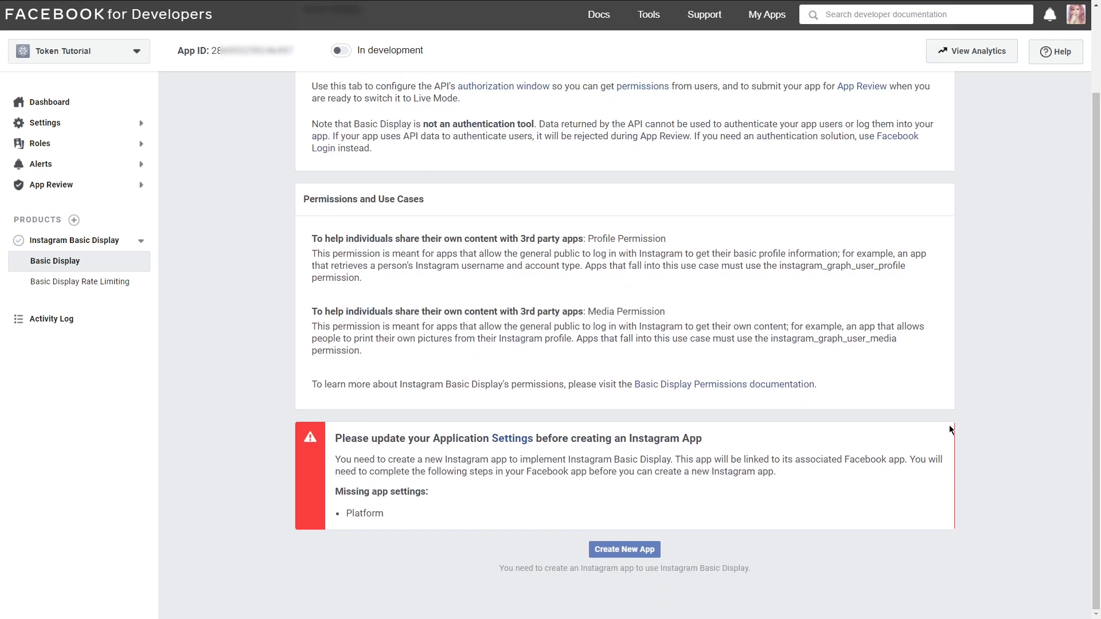
pyautogui.click(627, 550)
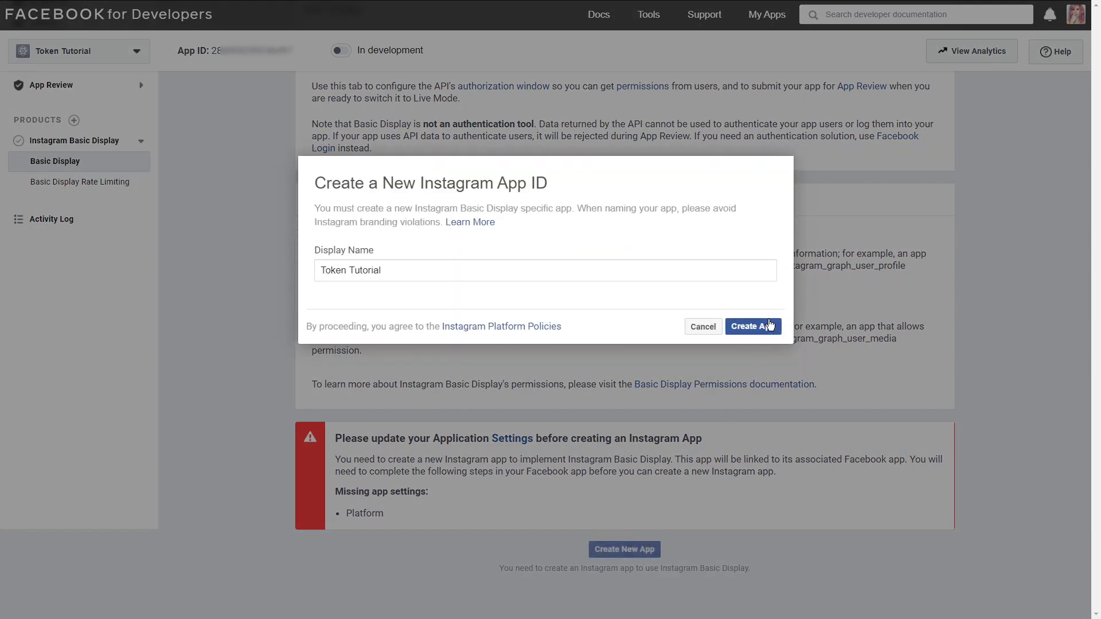
pyautogui.click(750, 327)
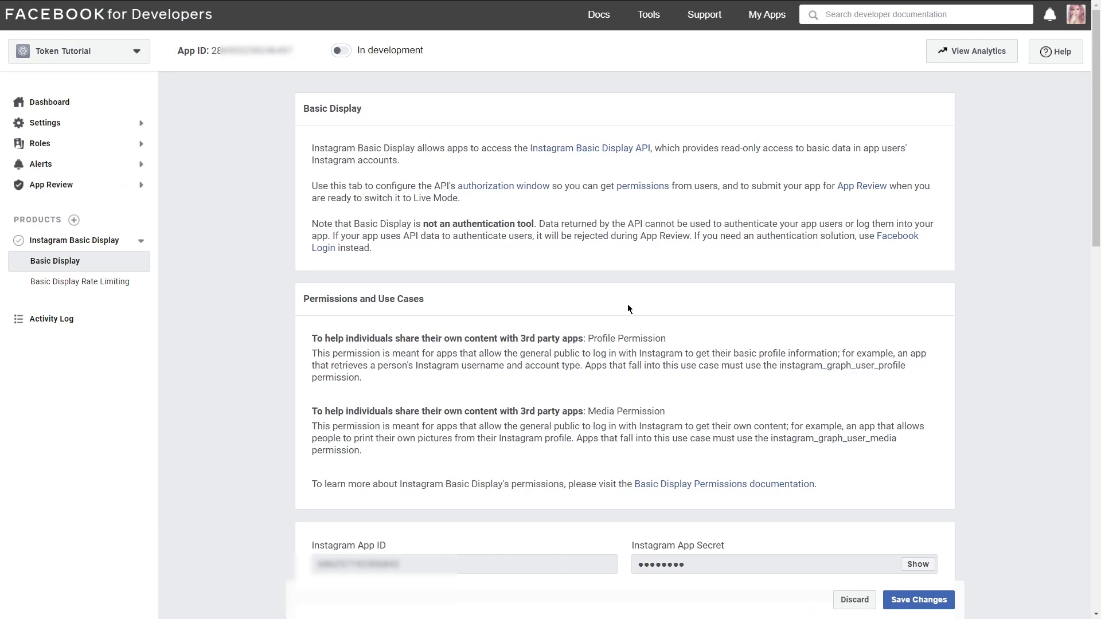
pyautogui.click(109, 122)
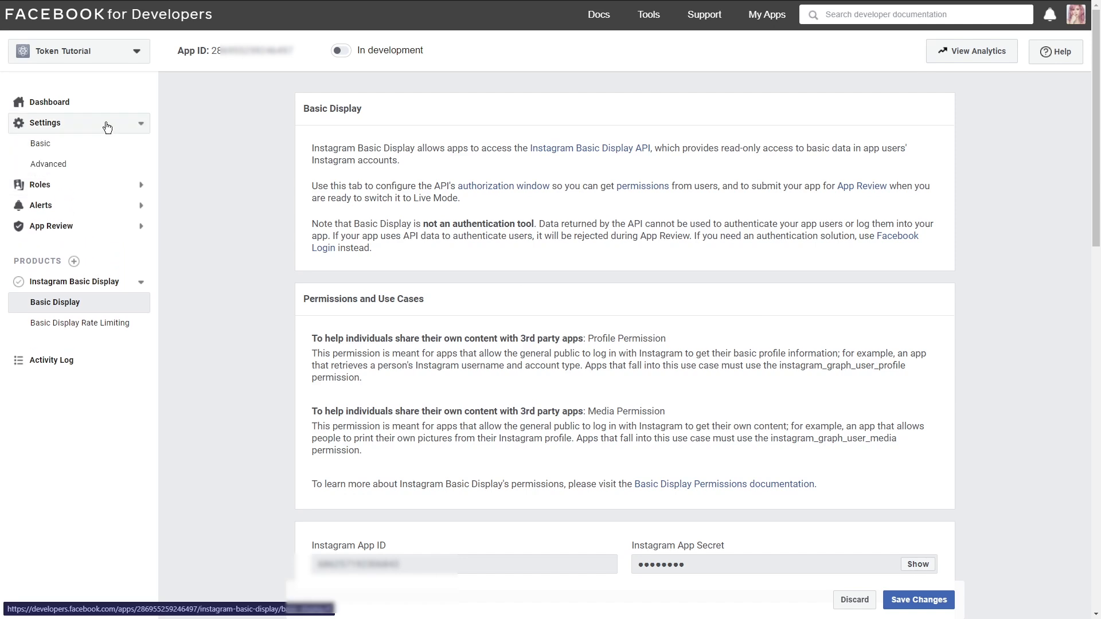
pyautogui.click(107, 140)
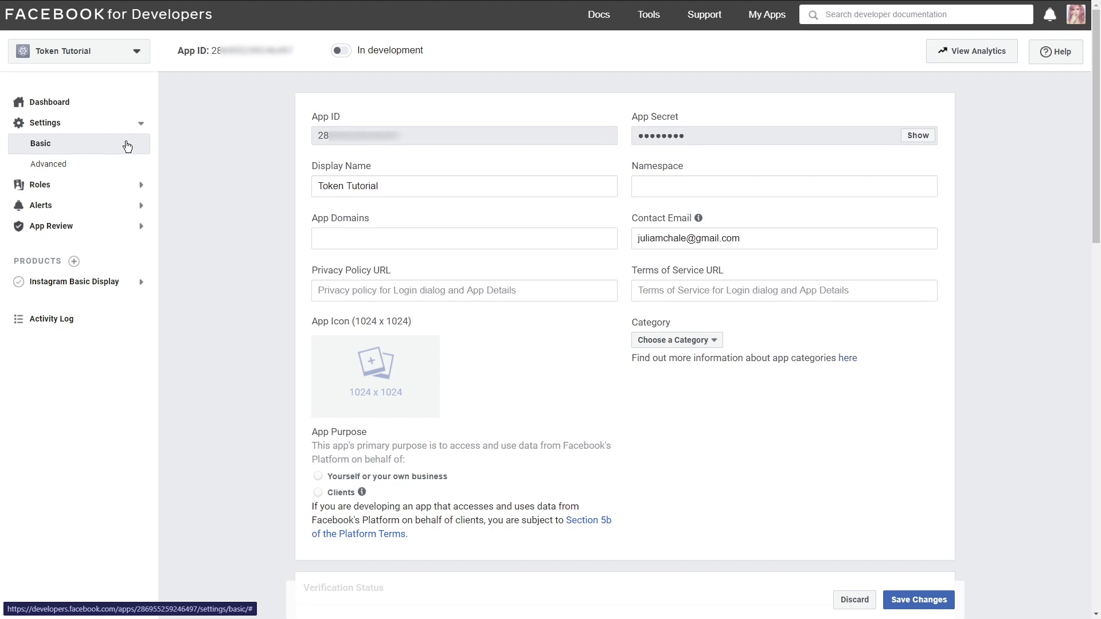
pyautogui.click(337, 239)
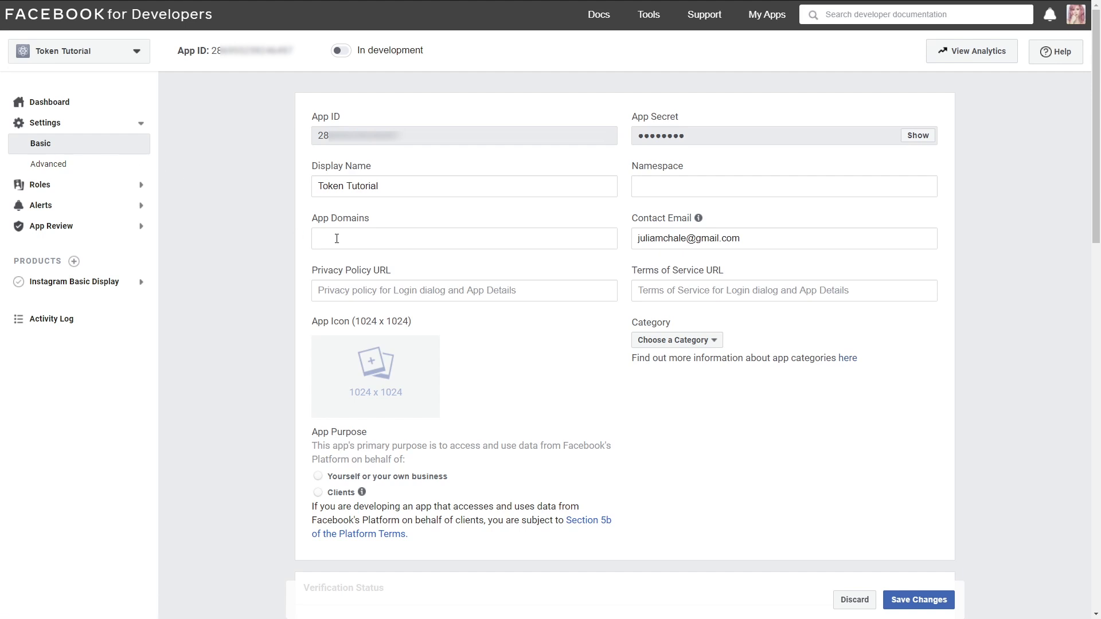
pyautogui.write('https:.')
pyautogui.write('/wp-test.com')
pyautogui.click(388, 263)
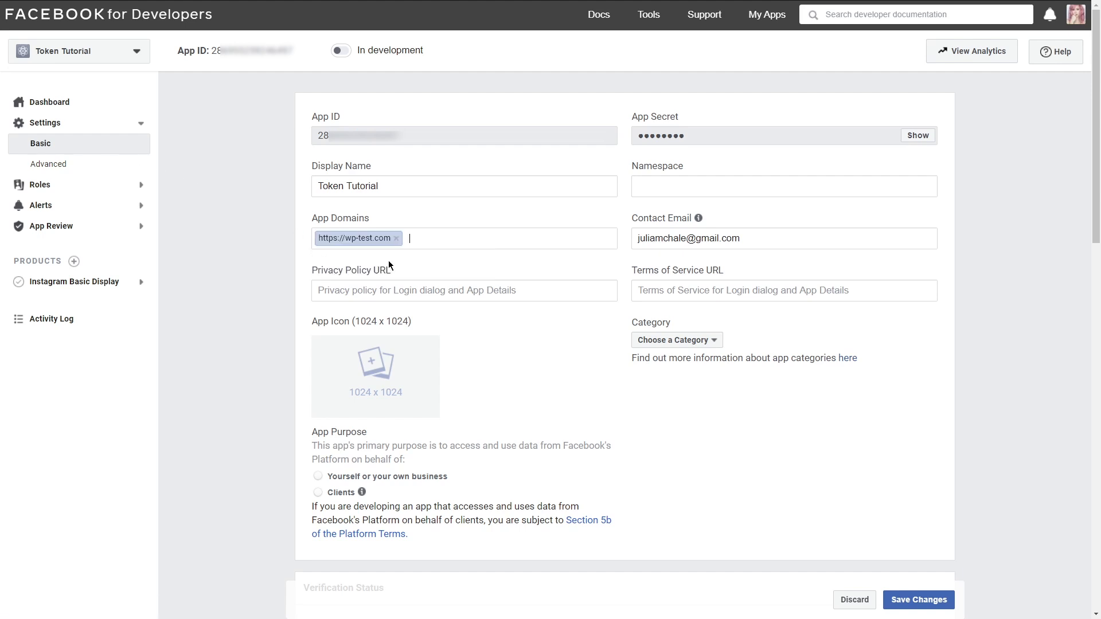
# Step: Set the app purpose to Yourself or your own business and the category to Business and Pages, and save the settings
pyautogui.click(318, 477)
pyautogui.click(682, 341)
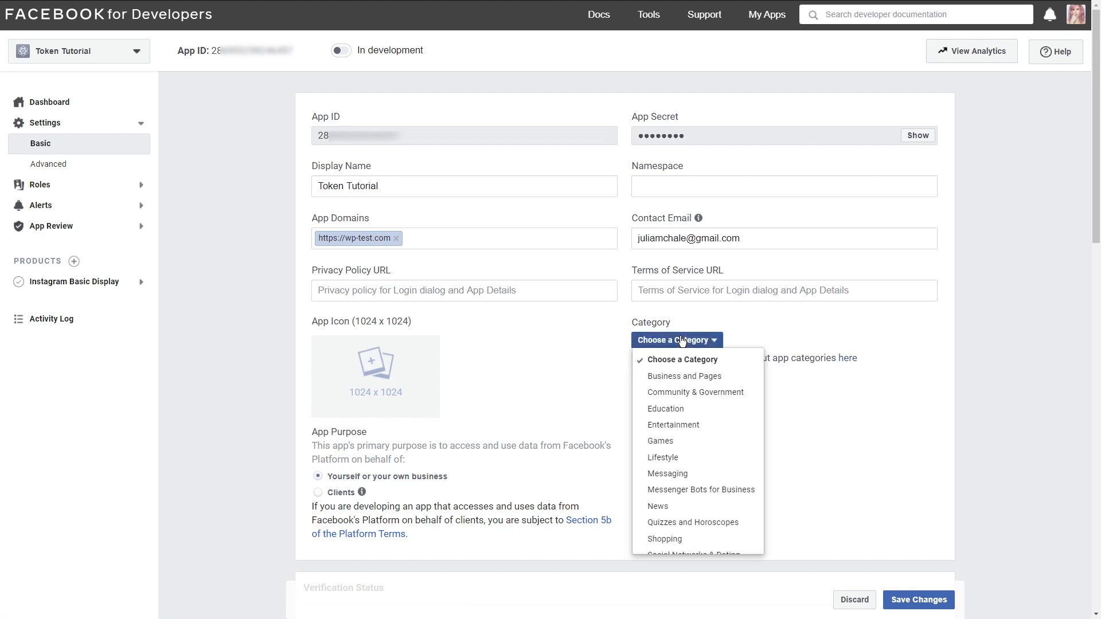
pyautogui.click(683, 378)
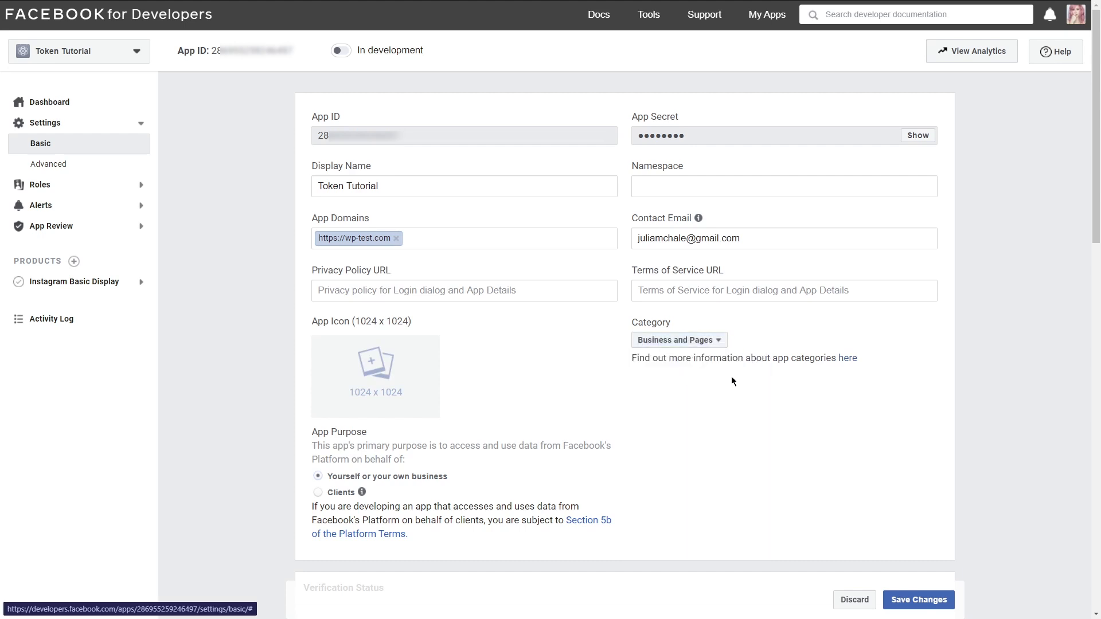
pyautogui.click(915, 601)
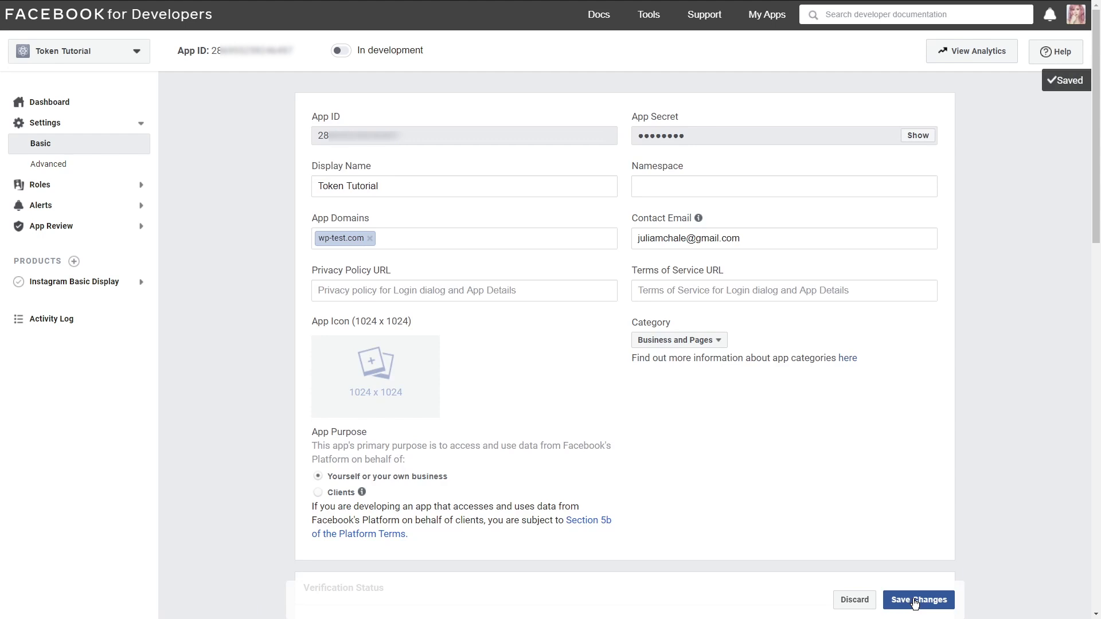
# Step: Add the mrcrocoblock account as an Instagram tester in the app's roles
pyautogui.click(126, 186)
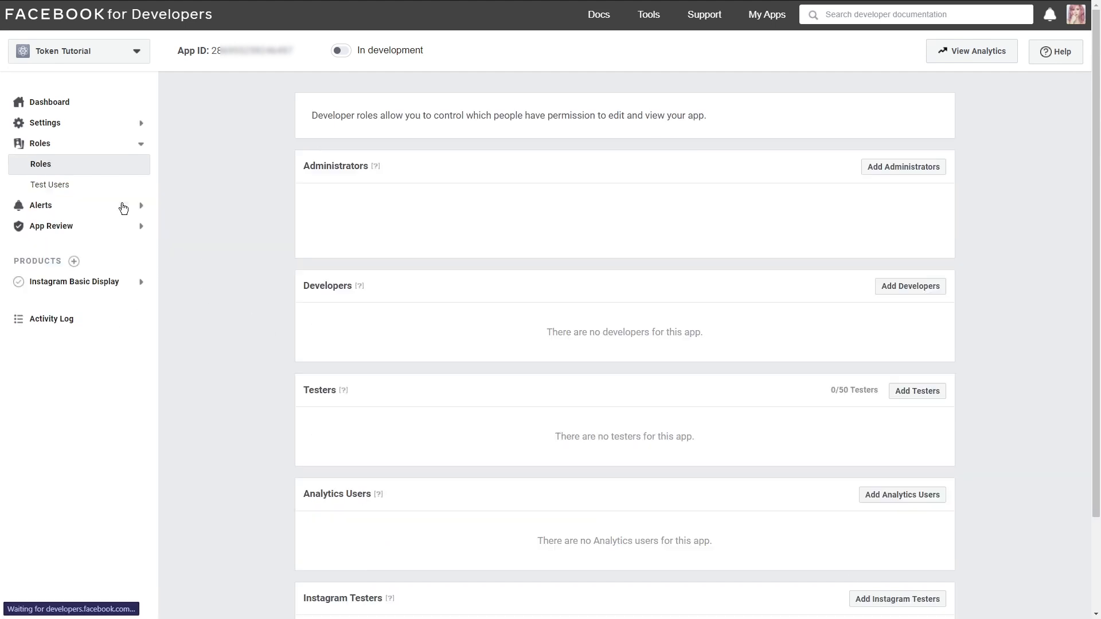
pyautogui.scroll(-1, 235, 335)
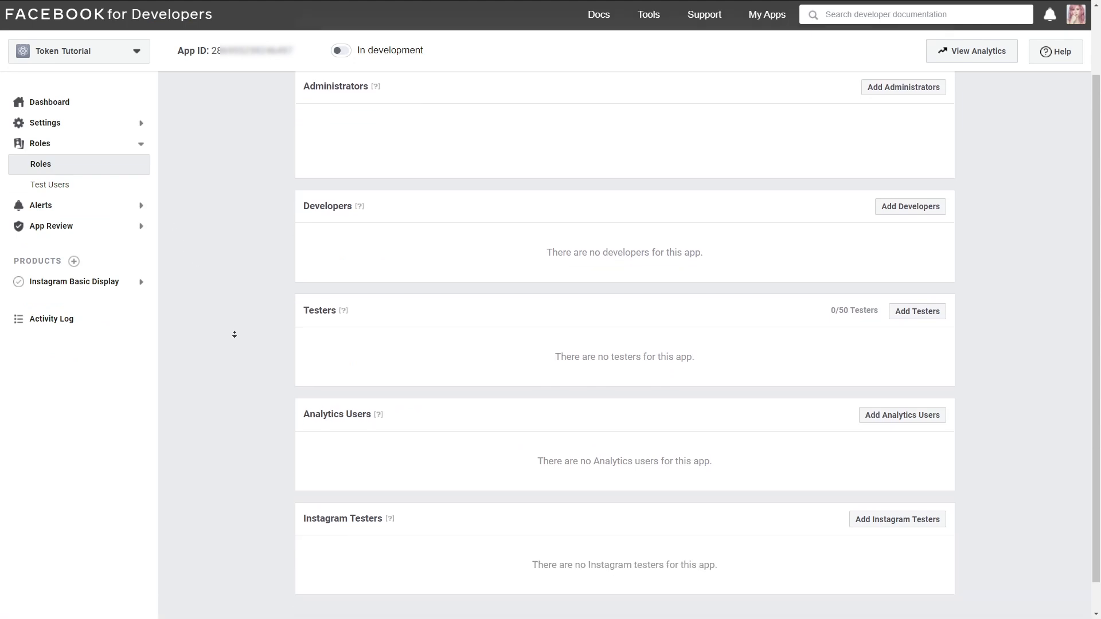
pyautogui.scroll(-1, 235, 335)
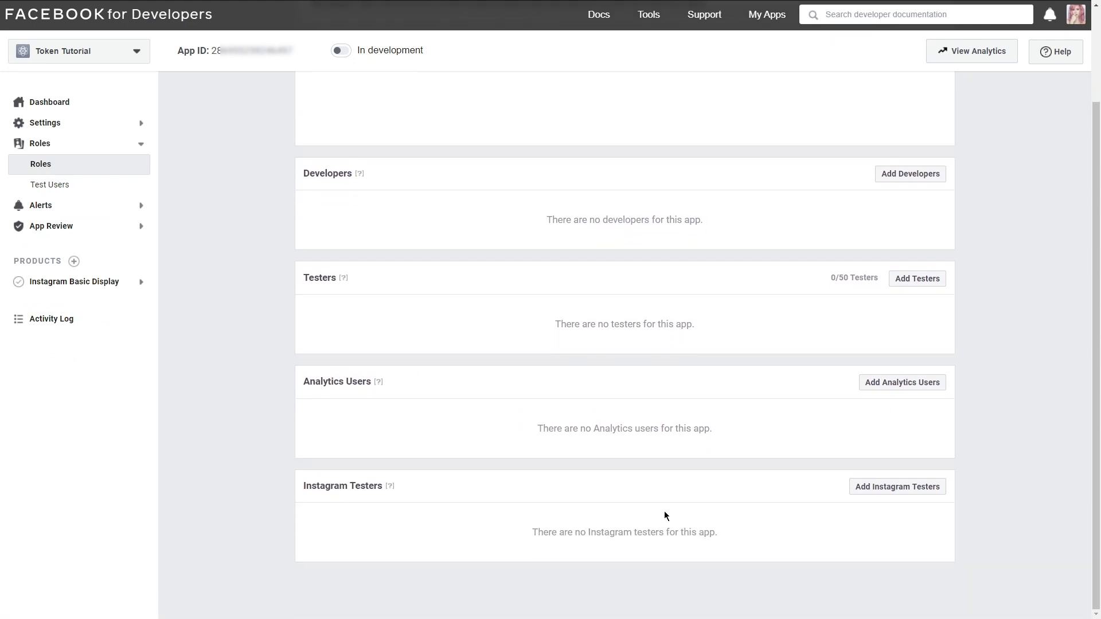
pyautogui.click(898, 488)
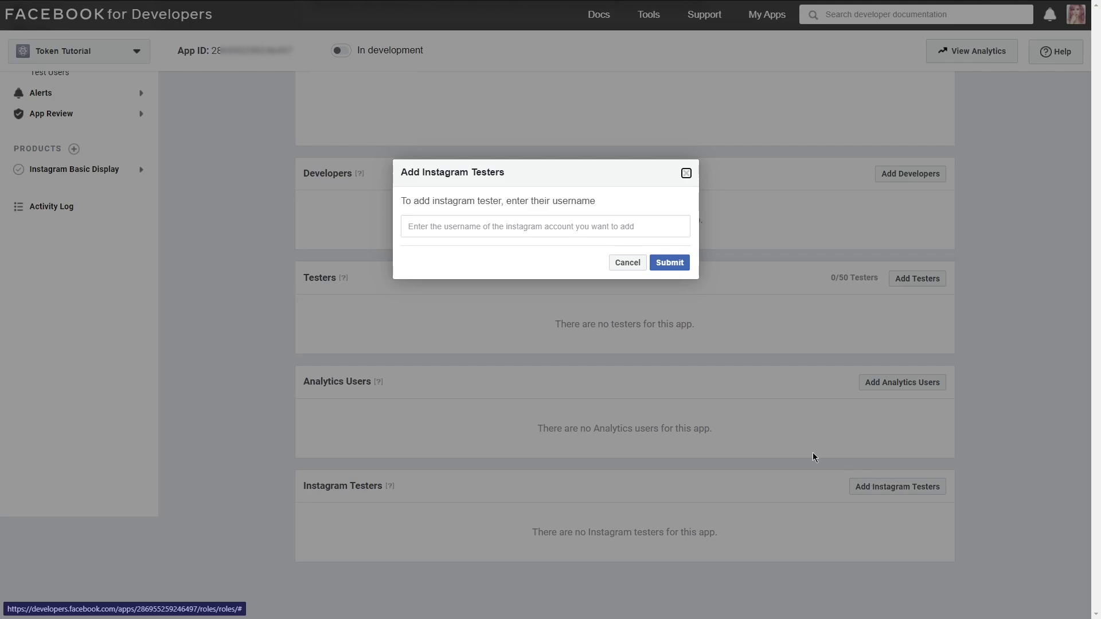
pyautogui.click(423, 225)
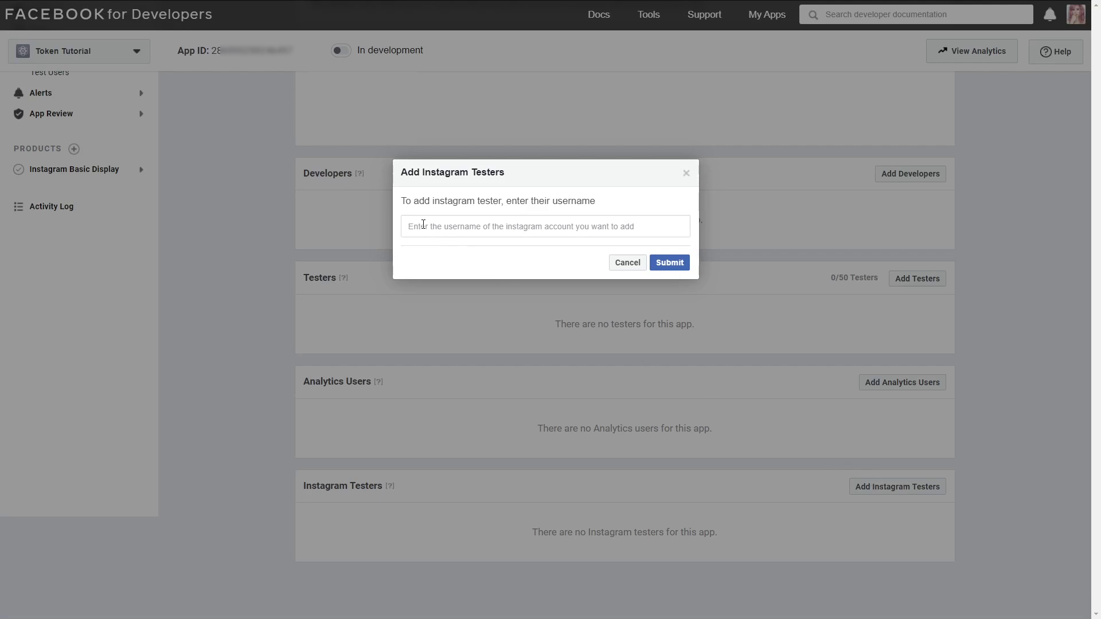
pyautogui.write('mrcrocoblock')
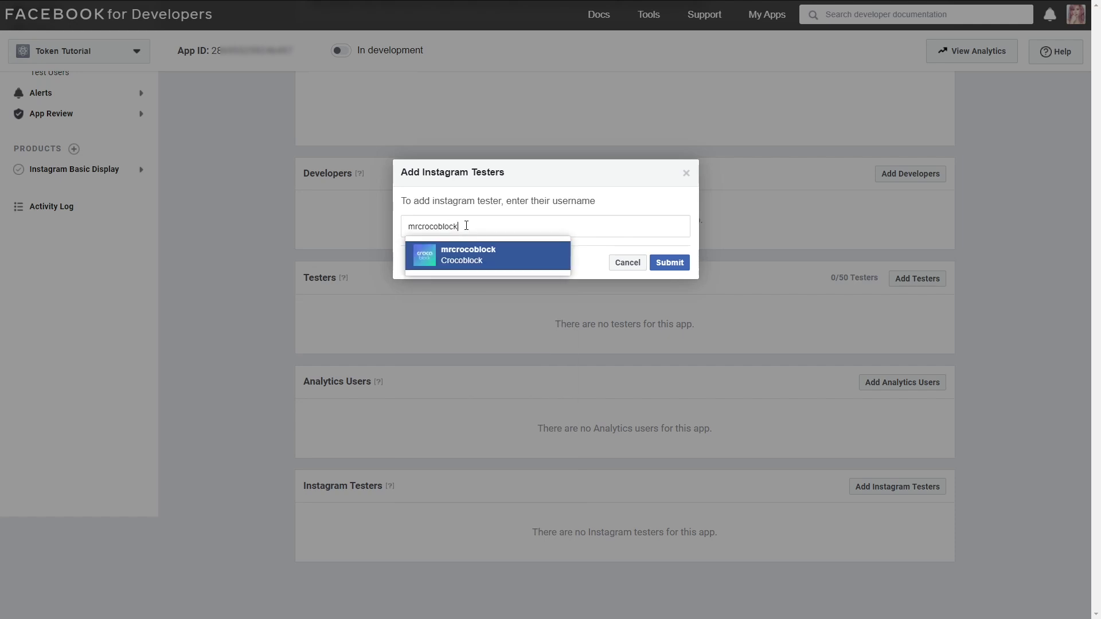
pyautogui.click(479, 257)
pyautogui.click(672, 263)
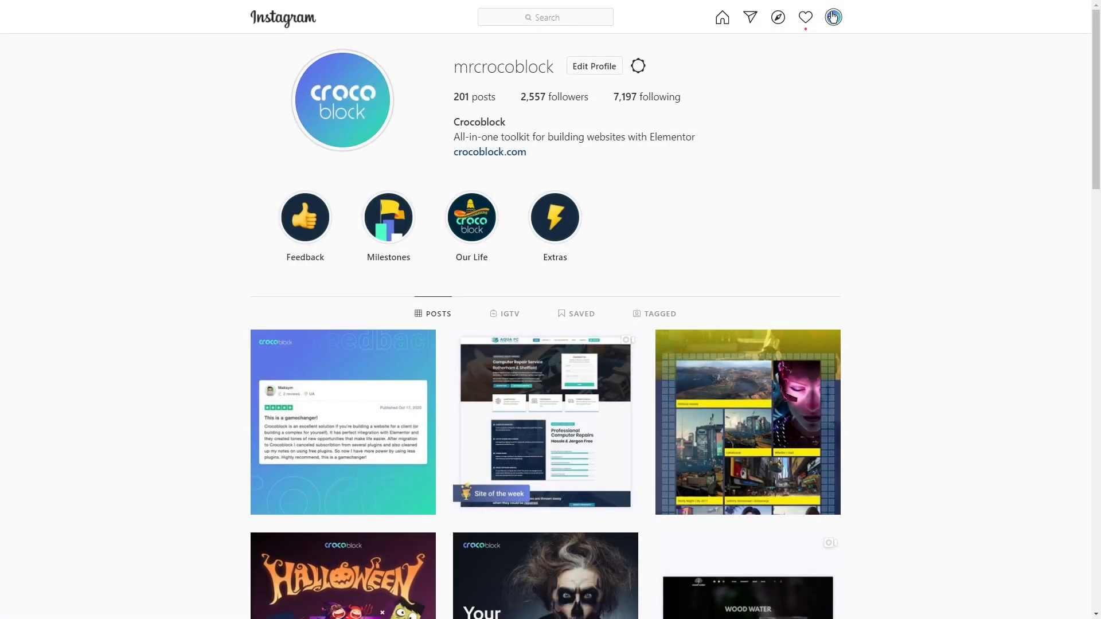
# Step: Switch to Instagram and open the account's tester invites in the Apps and Websites settings
pyautogui.click(834, 16)
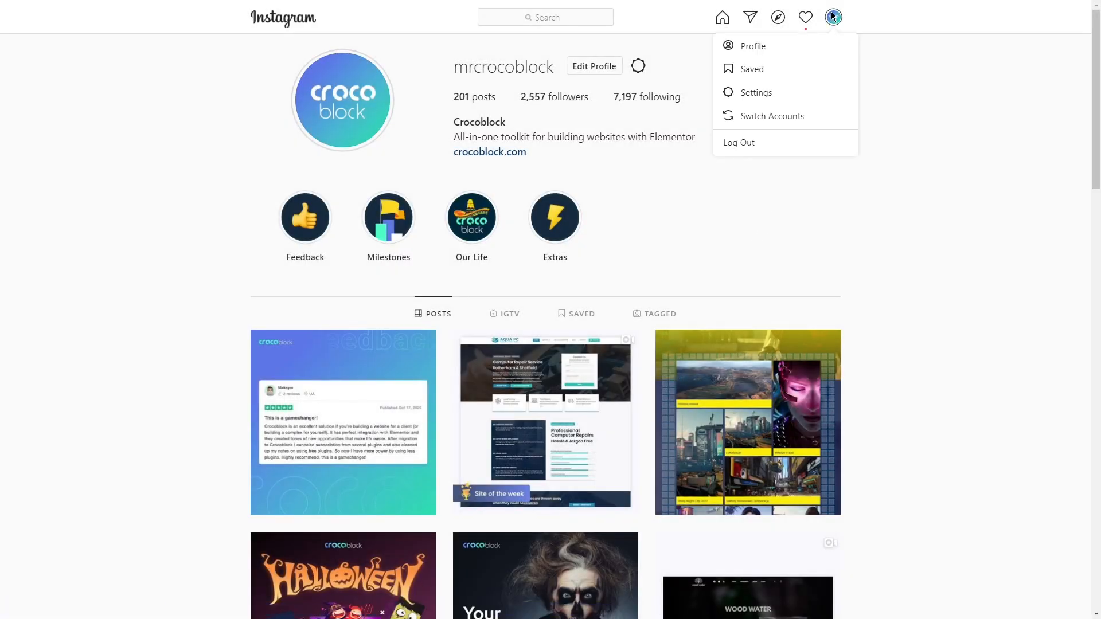
pyautogui.click(812, 92)
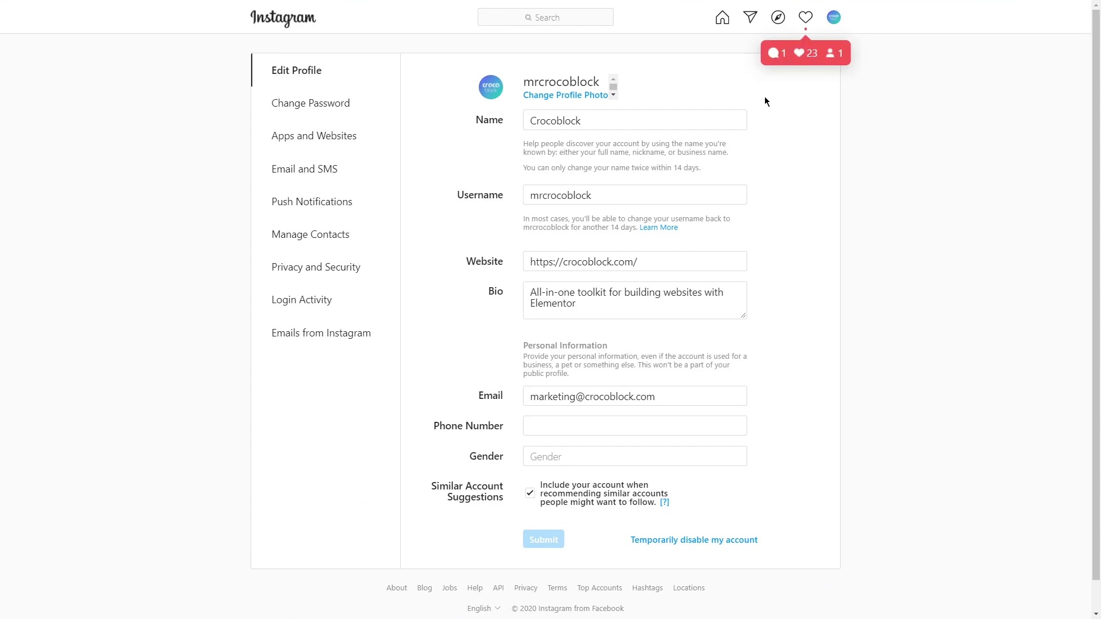
pyautogui.click(345, 136)
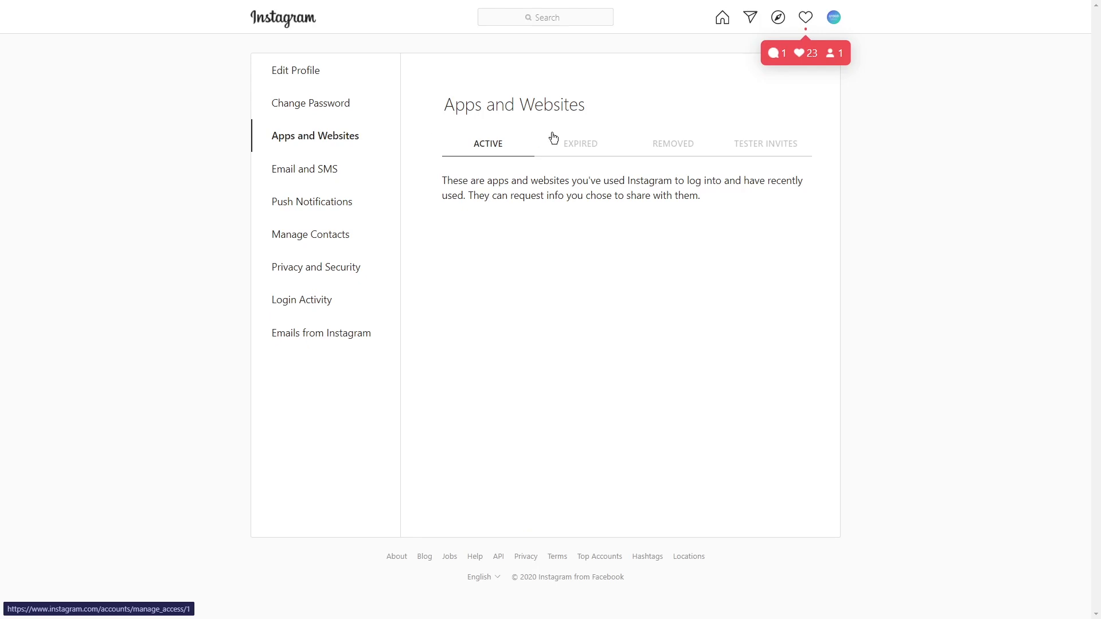
pyautogui.click(764, 144)
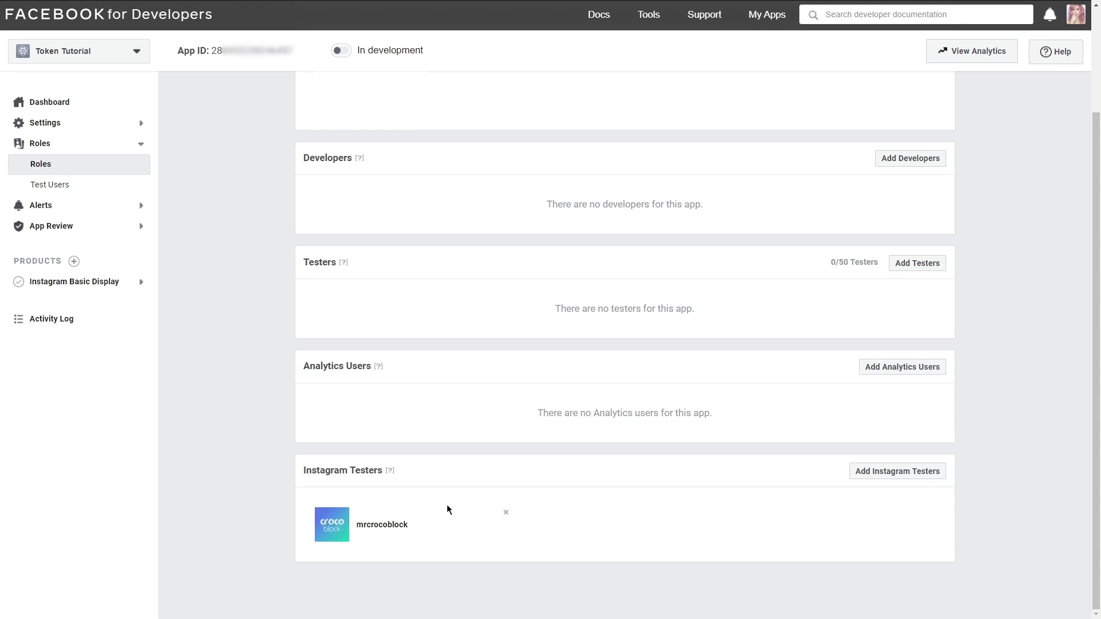
pyautogui.click(109, 284)
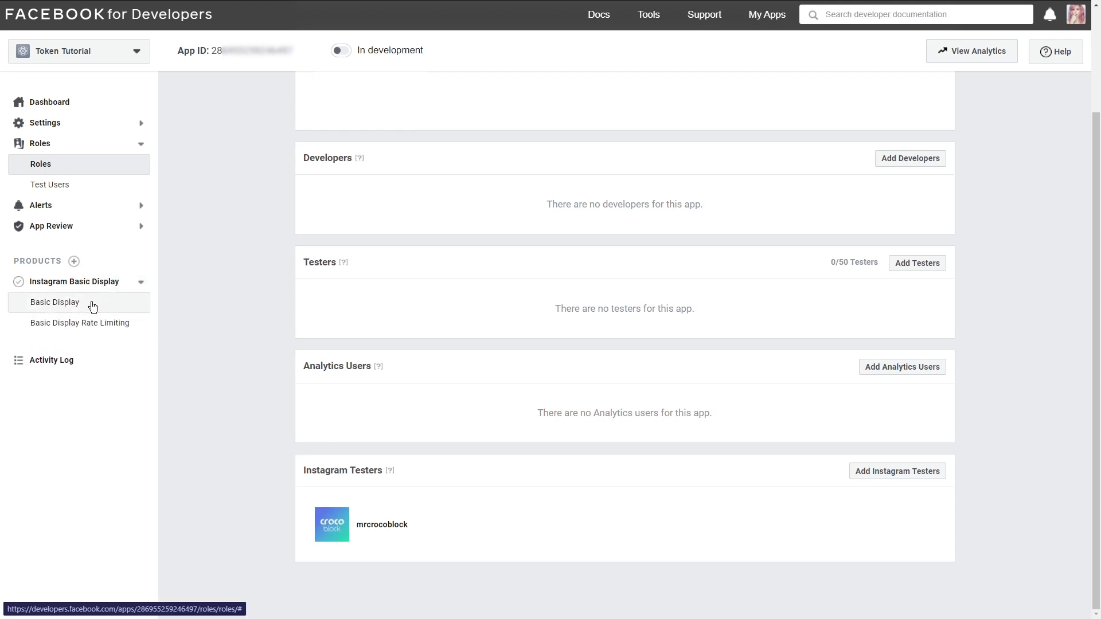
pyautogui.click(93, 304)
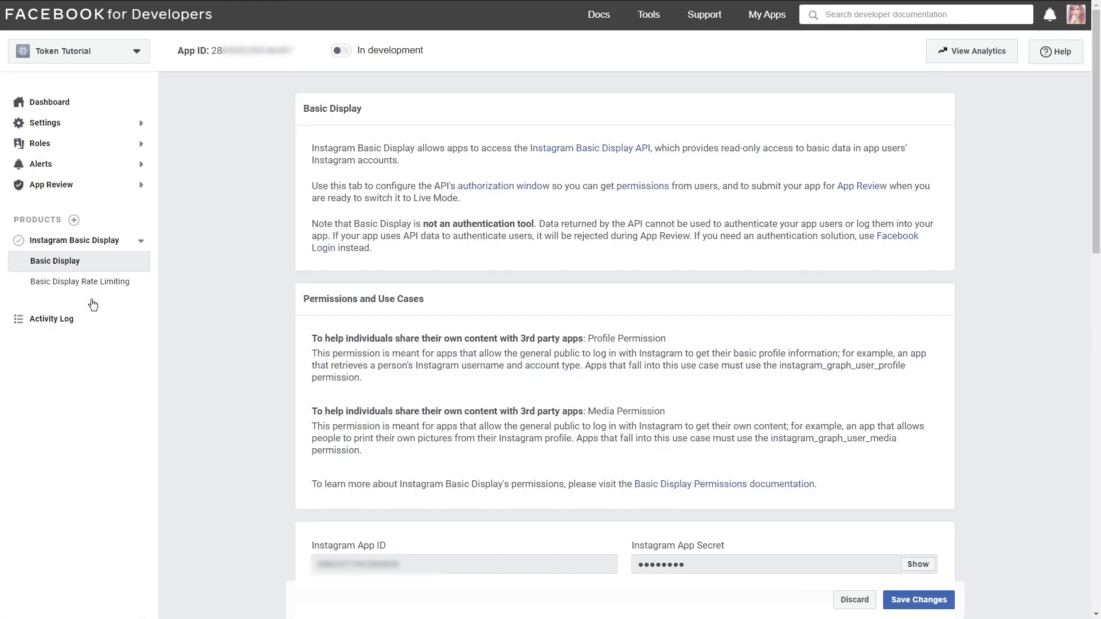
pyautogui.middleClick(219, 338)
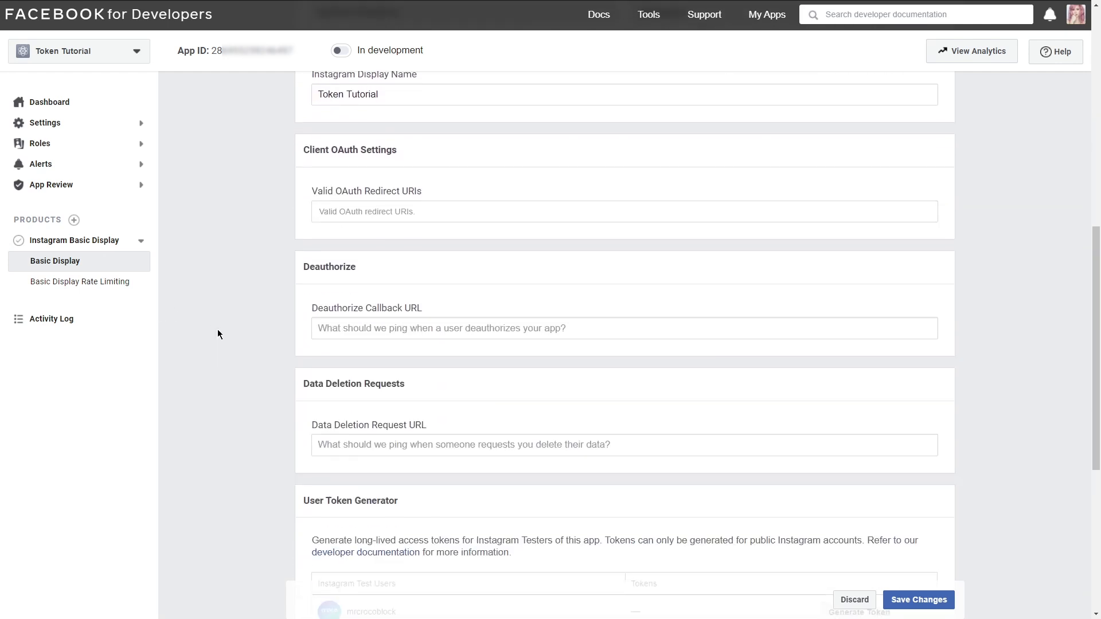
pyautogui.click(346, 212)
pyautogui.hotkey('ctrl', 'v')
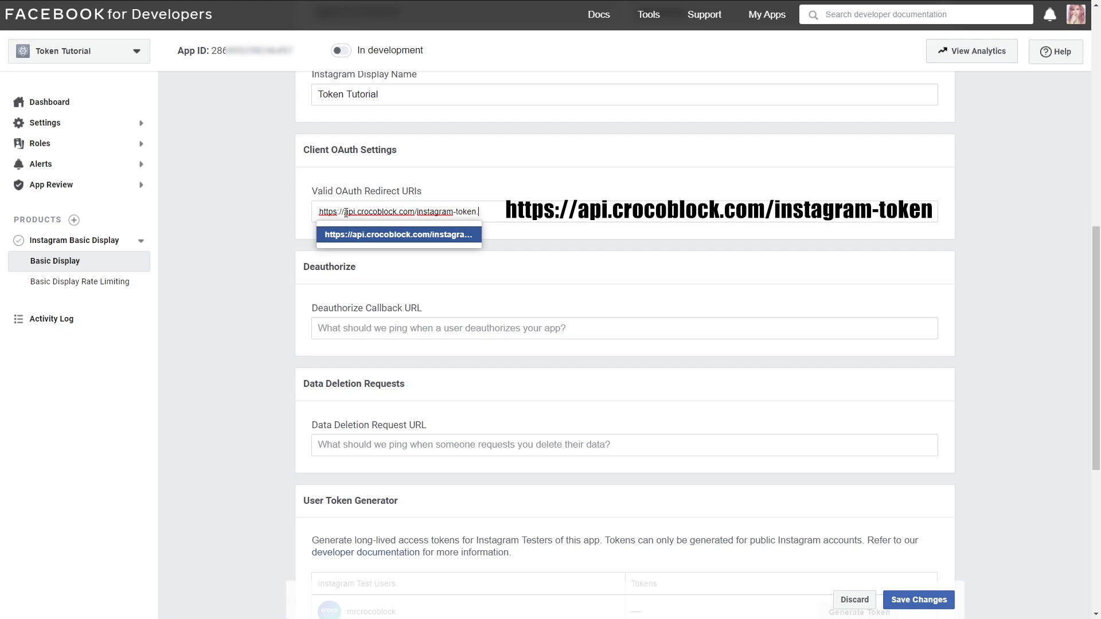
pyautogui.click(346, 235)
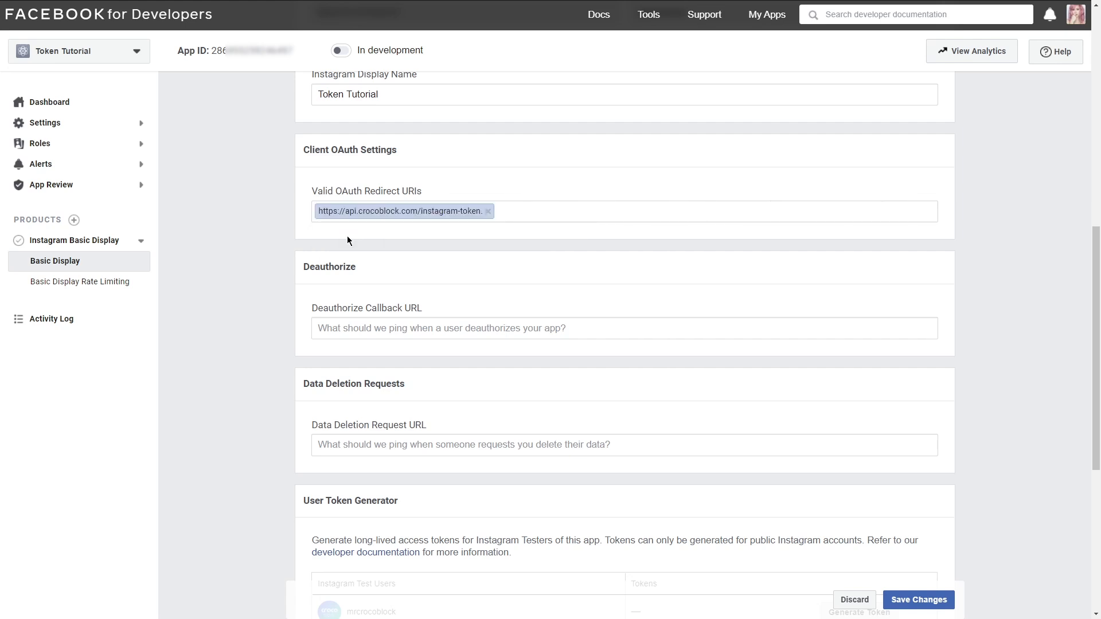
pyautogui.click(352, 328)
pyautogui.write('https://crocoblock.com/')
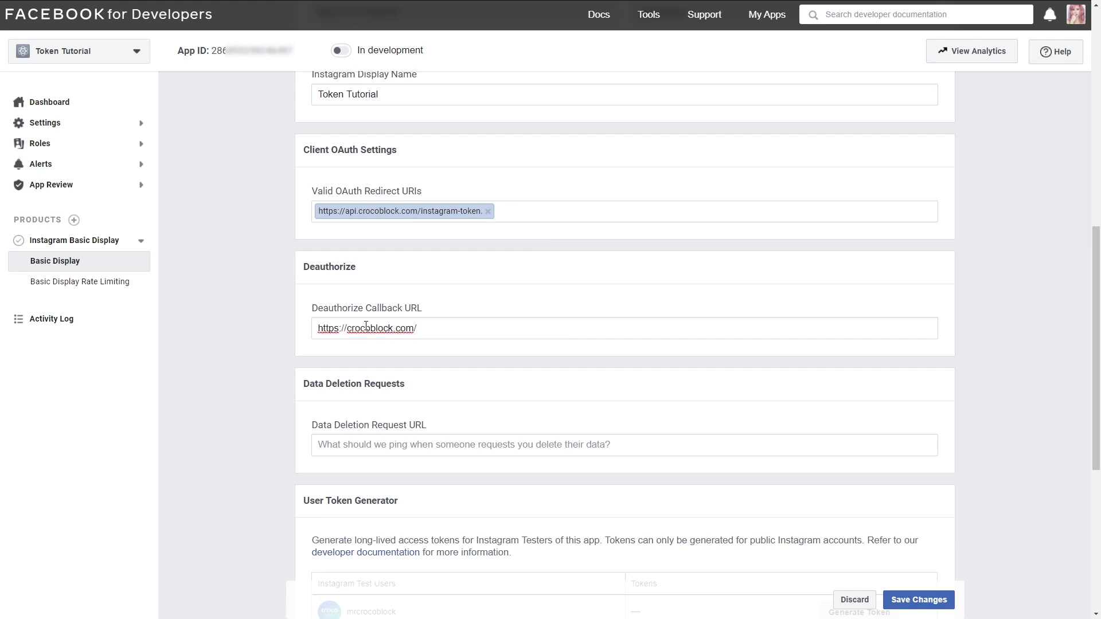
pyautogui.moveTo(418, 328); pyautogui.dragTo(320, 327)
pyautogui.hotkey('ctrl', 'c')
pyautogui.click(355, 443)
pyautogui.hotkey('ctrl', 'v')
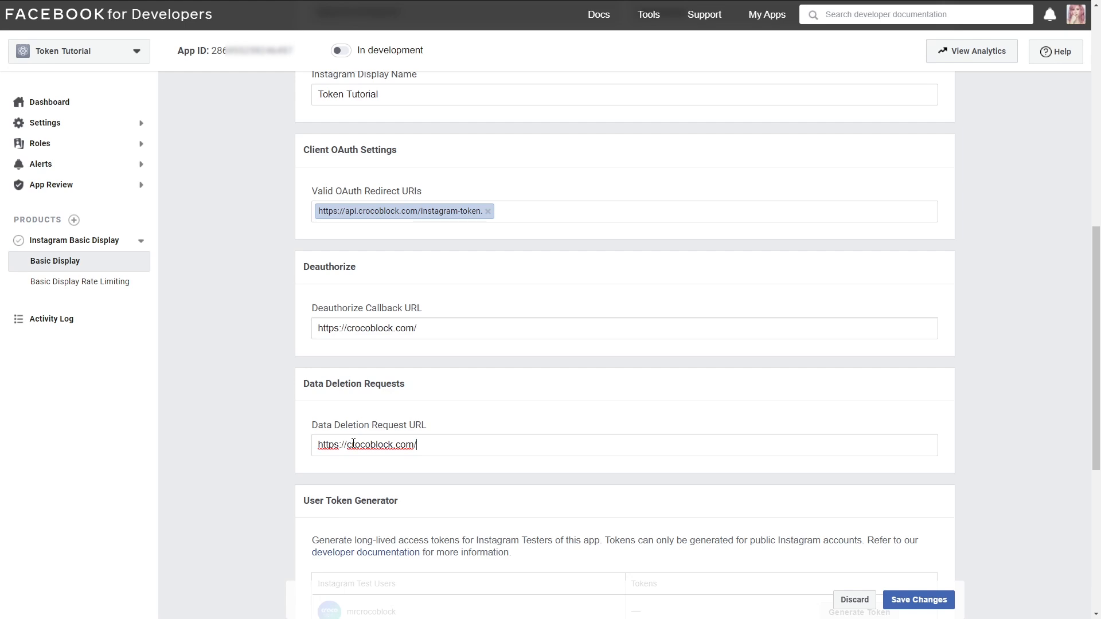
# Step: Generate a token for the mrcrocoblock tester, logging in to Instagram and authorizing access to the profile info and media
pyautogui.scroll(-4, 354, 444)
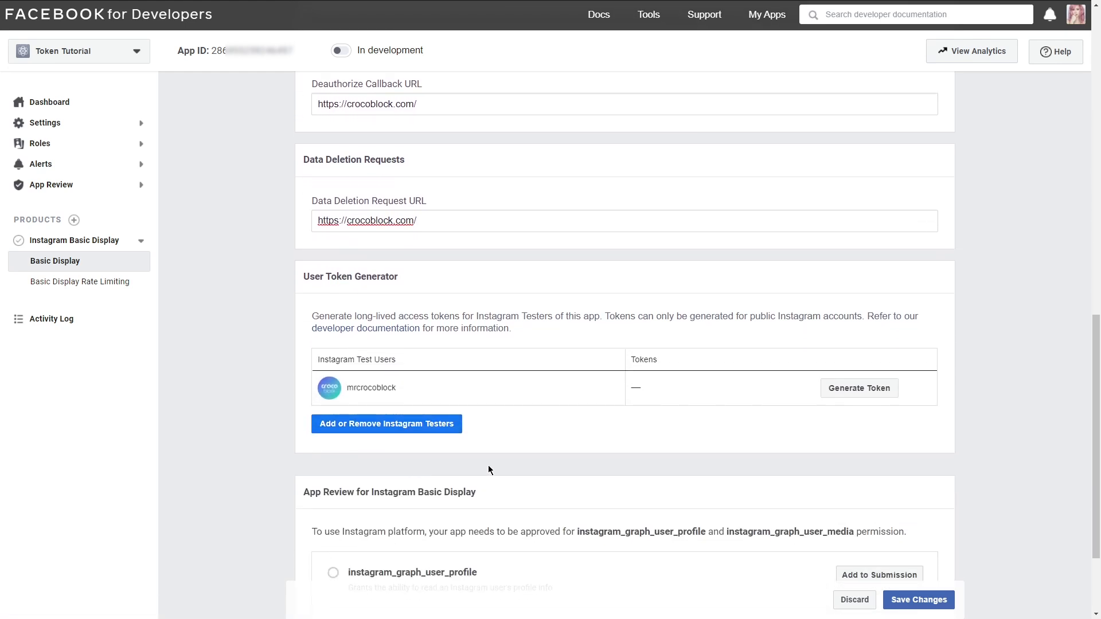
pyautogui.click(857, 389)
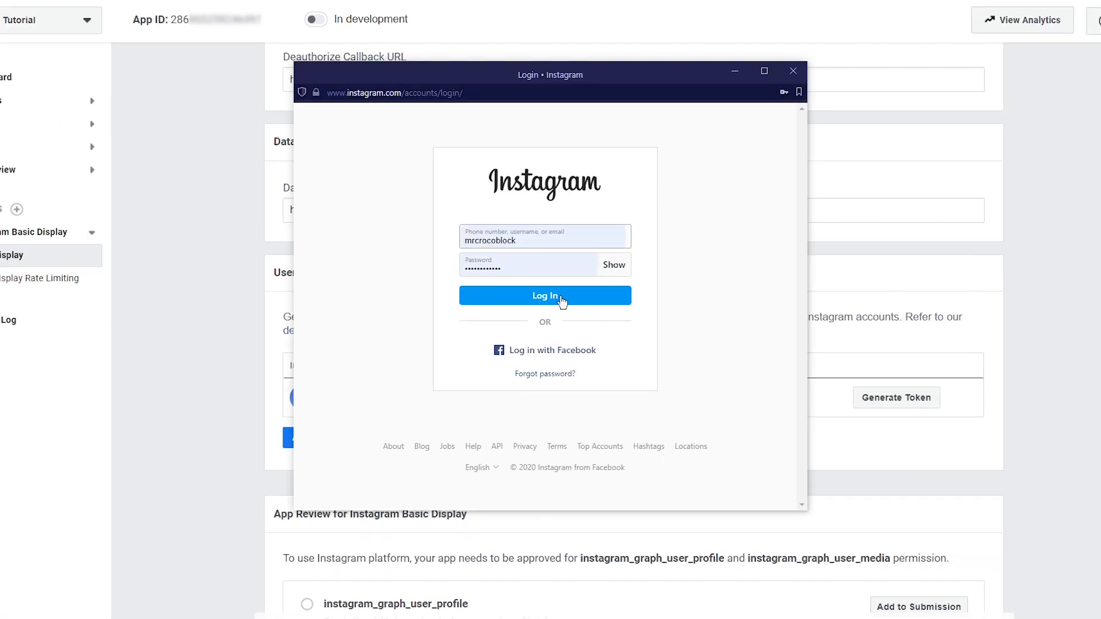
pyautogui.click(541, 296)
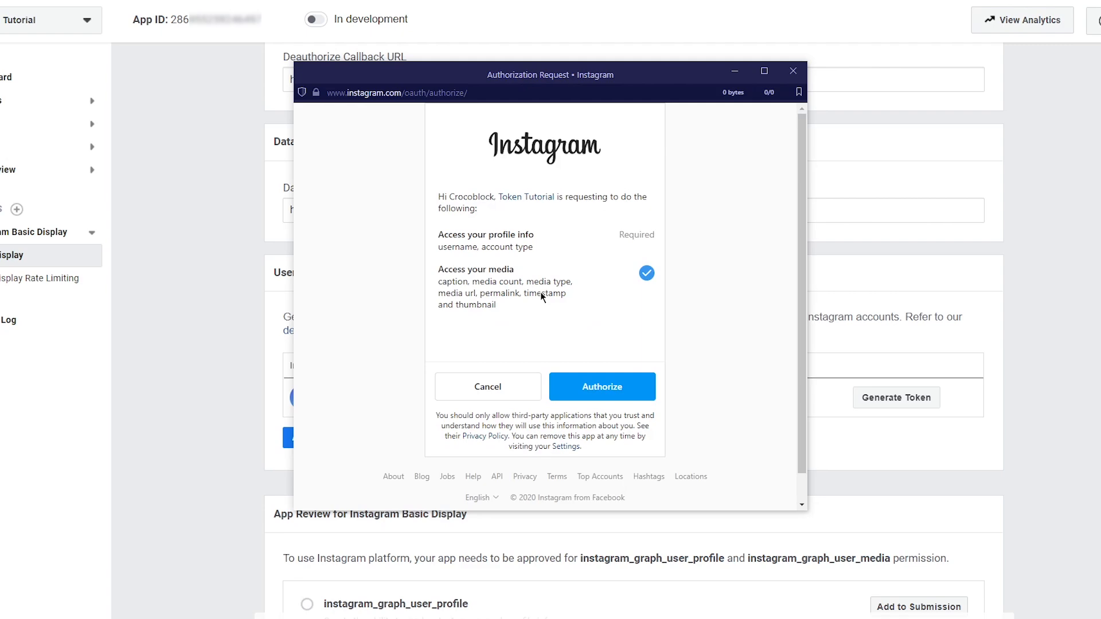
pyautogui.click(603, 386)
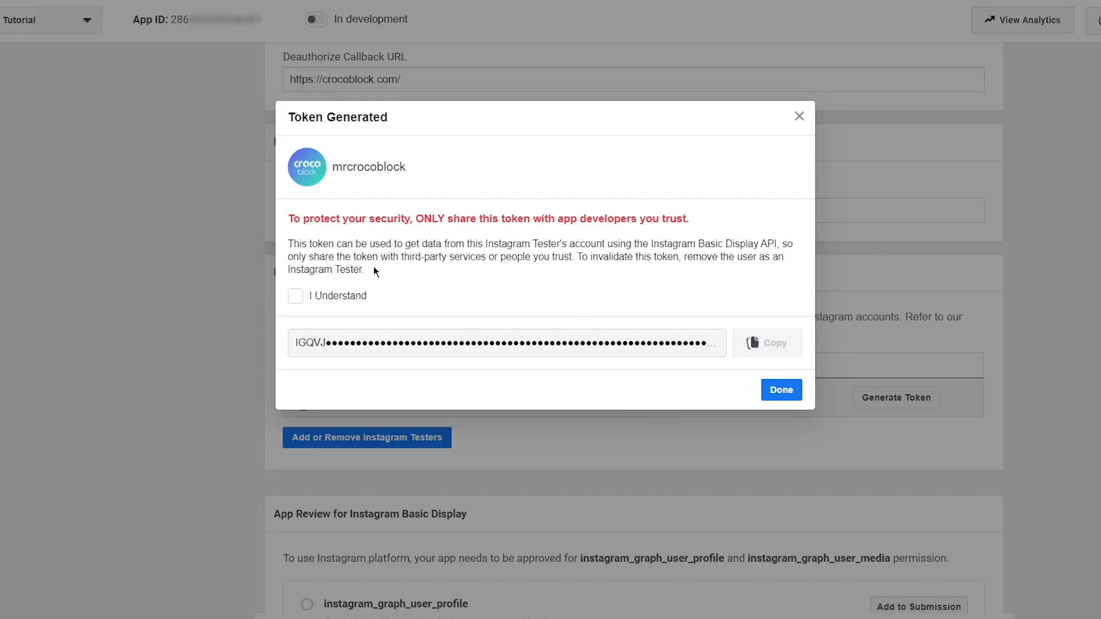
# Step: Acknowledge the token security notice, copy the generated access token and close the dialog
pyautogui.click(296, 297)
pyautogui.click(768, 343)
pyautogui.click(782, 389)
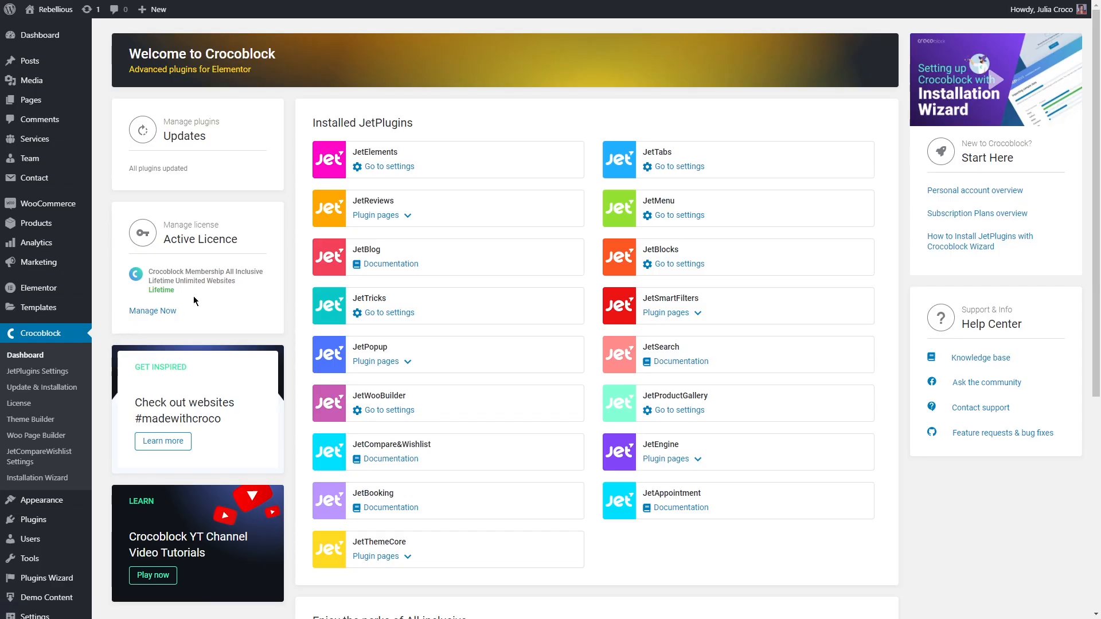
# Step: Switch to the WordPress dashboard and paste the Instagram access token into the Access Token field of the JetElements integrations
pyautogui.click(390, 170)
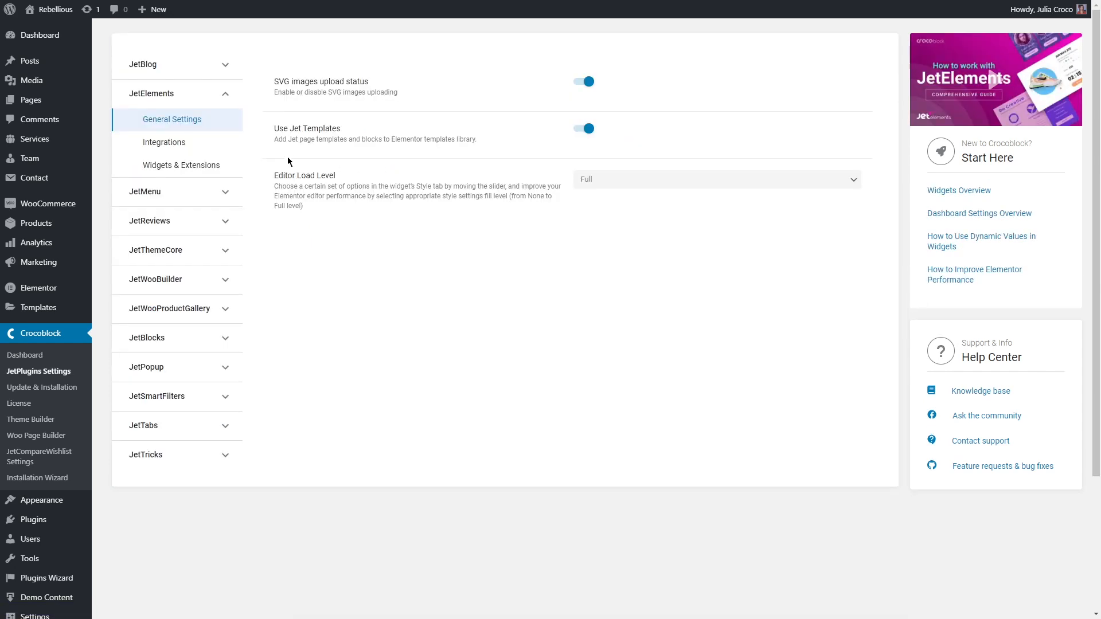
pyautogui.click(193, 142)
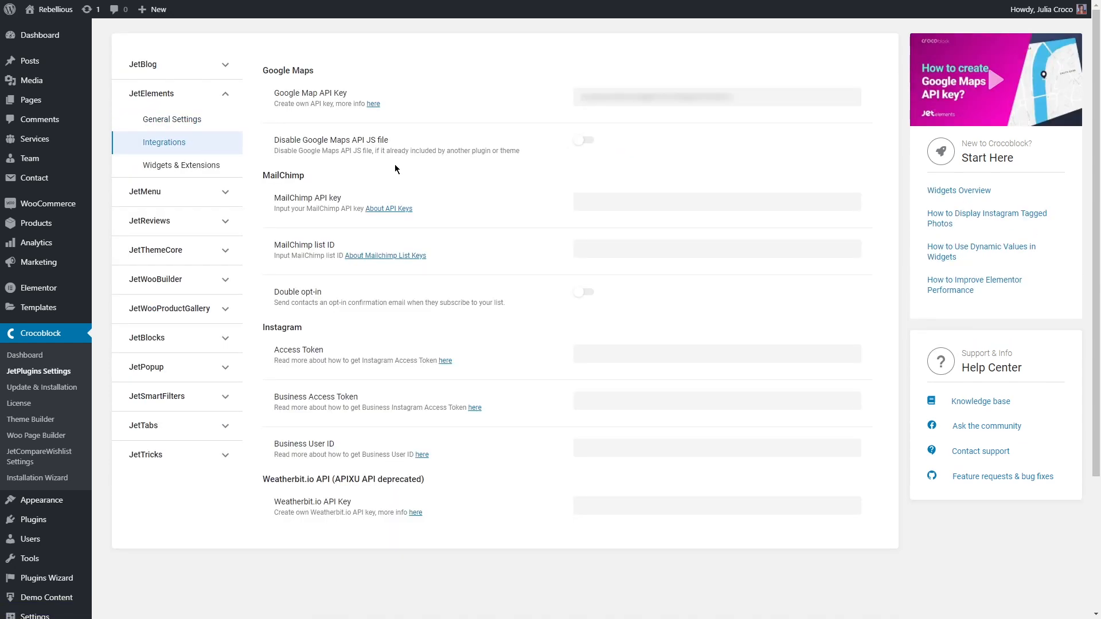
pyautogui.click(585, 353)
pyautogui.hotkey('ctrl', 'v')
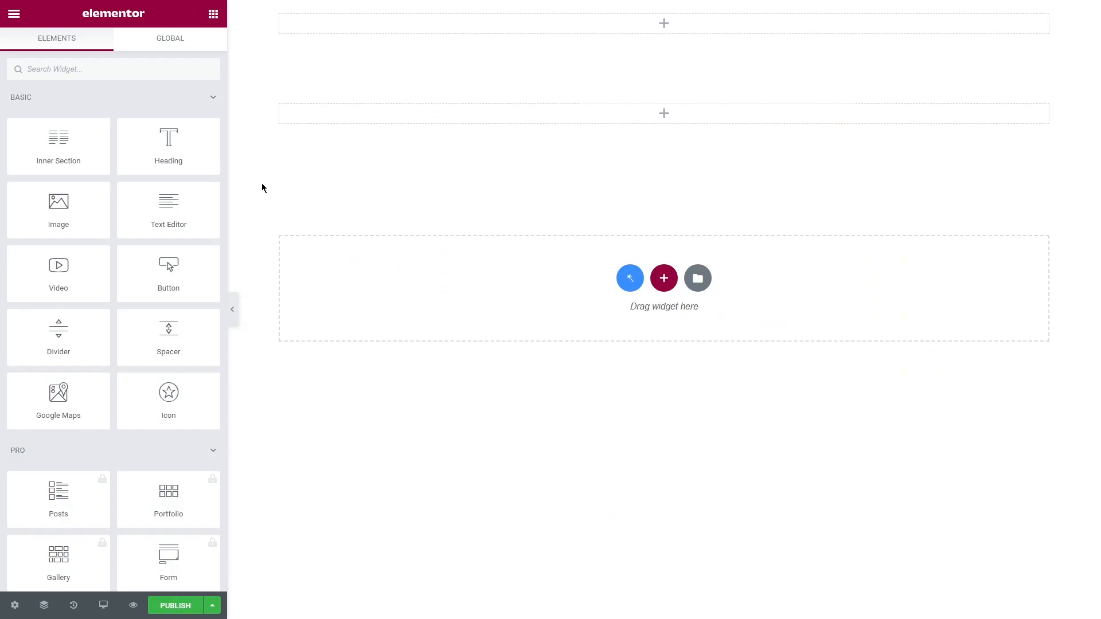
# Step: In the Elementor editor, add an Instagram widget to the second empty section and set it to display My Photos
pyautogui.click(147, 69)
pyautogui.write('instagram')
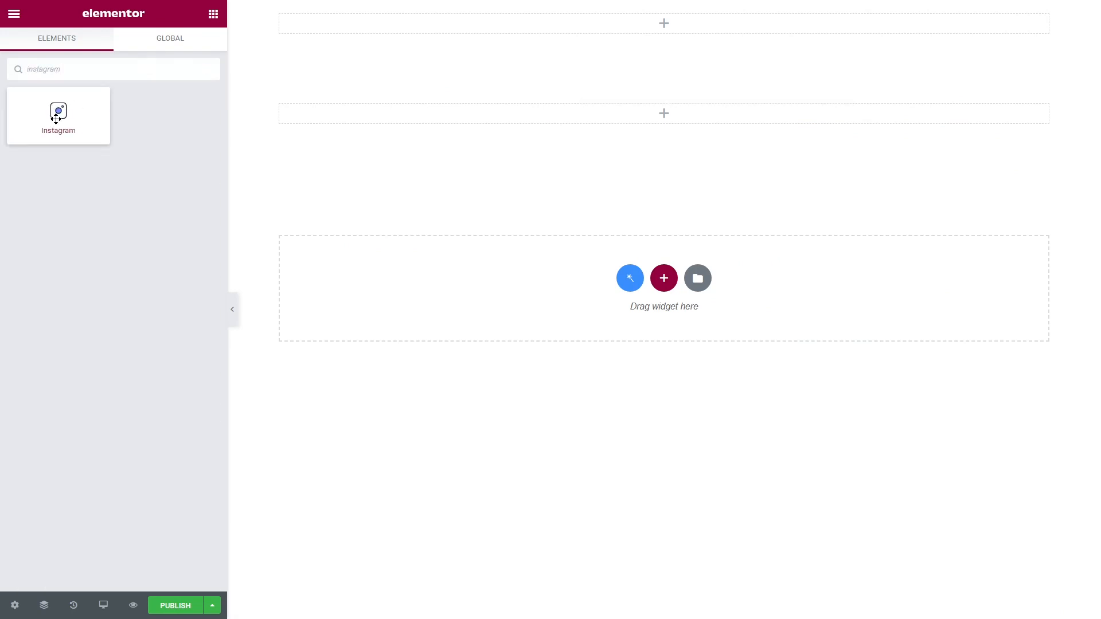
pyautogui.moveTo(58, 123); pyautogui.dragTo(611, 114)
pyautogui.click(166, 119)
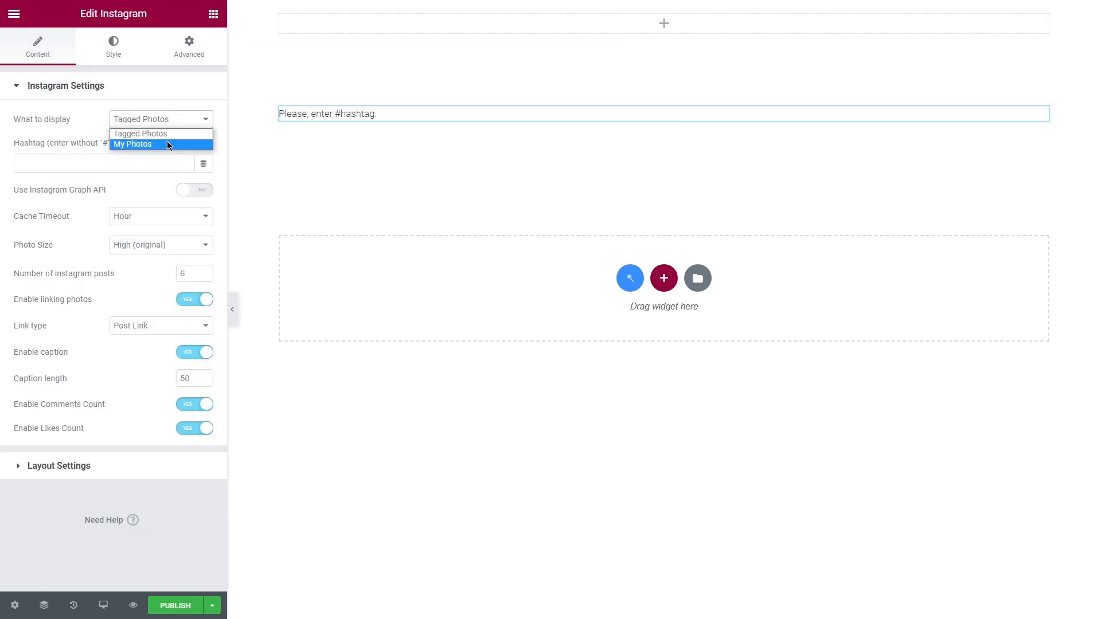
pyautogui.click(167, 144)
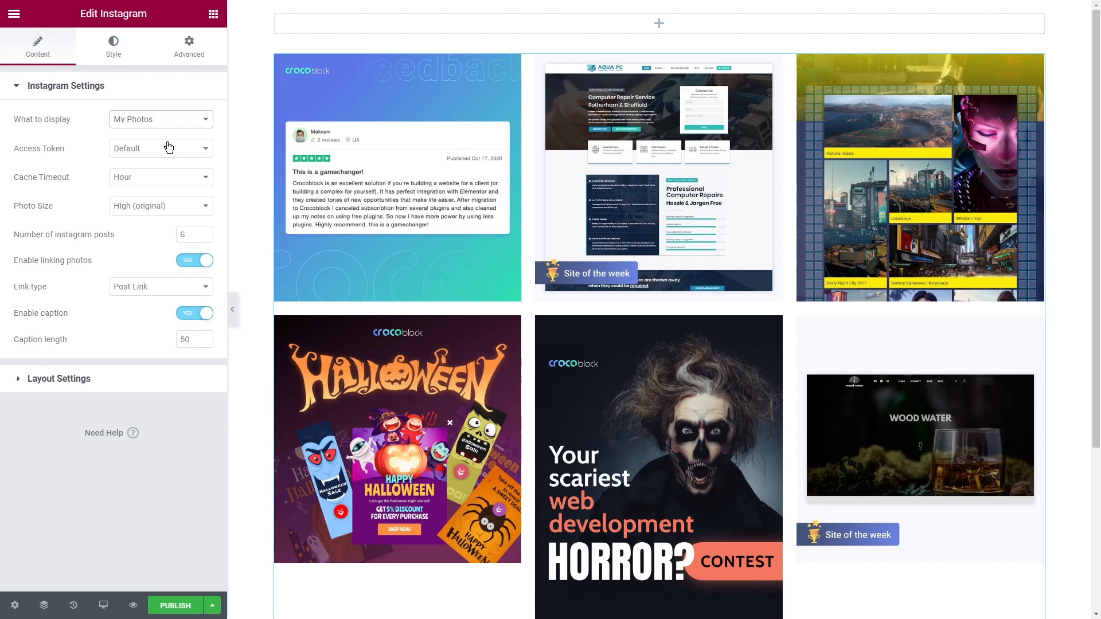